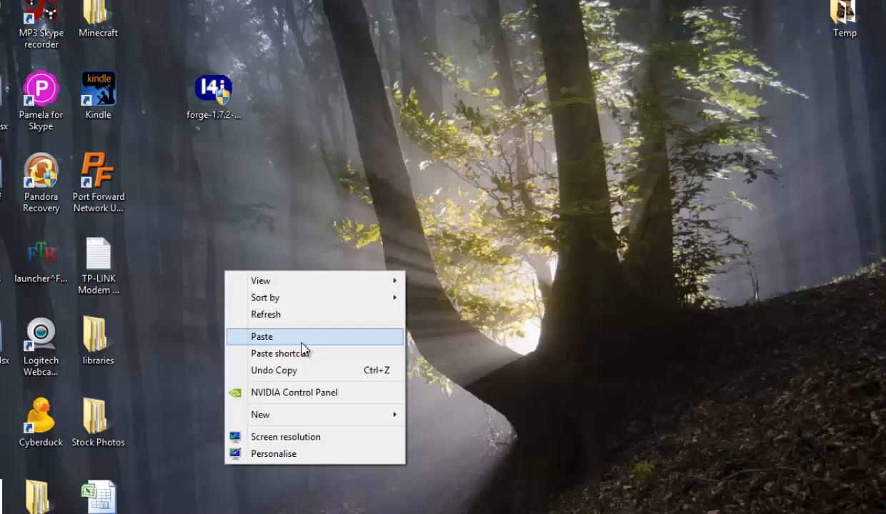
# Run the forge-1.7.10-10.13.0.1208-installer-win.exe file from the desktop and choose to install the server.
pyautogui.click(300, 337)
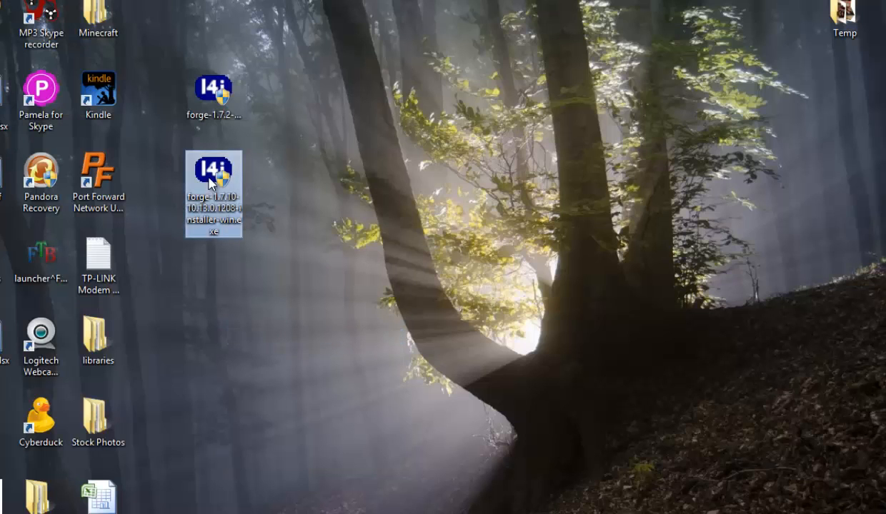
pyautogui.moveTo(209, 175); pyautogui.dragTo(209, 340)
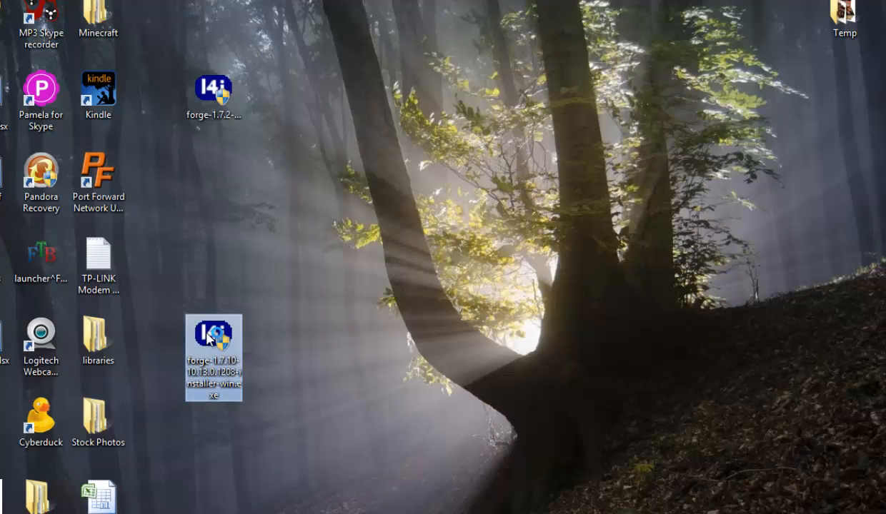
pyautogui.doubleClick(209, 340)
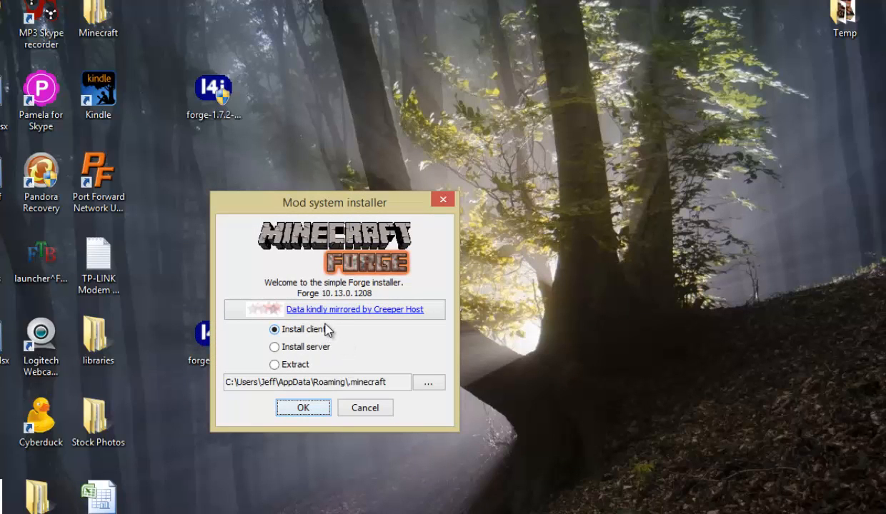
pyautogui.click(317, 350)
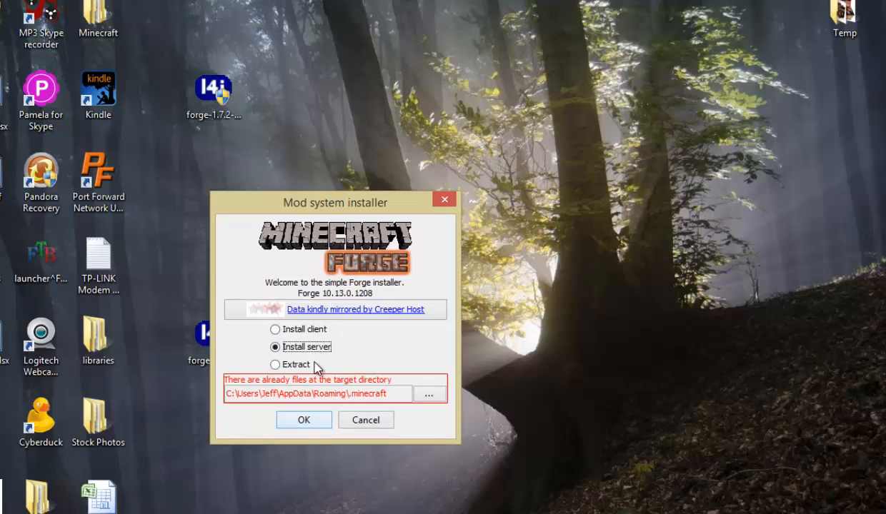
# Create a folder named "Forge 1.7.10 Server" on the desktop and set it as the installation target.
pyautogui.click(431, 395)
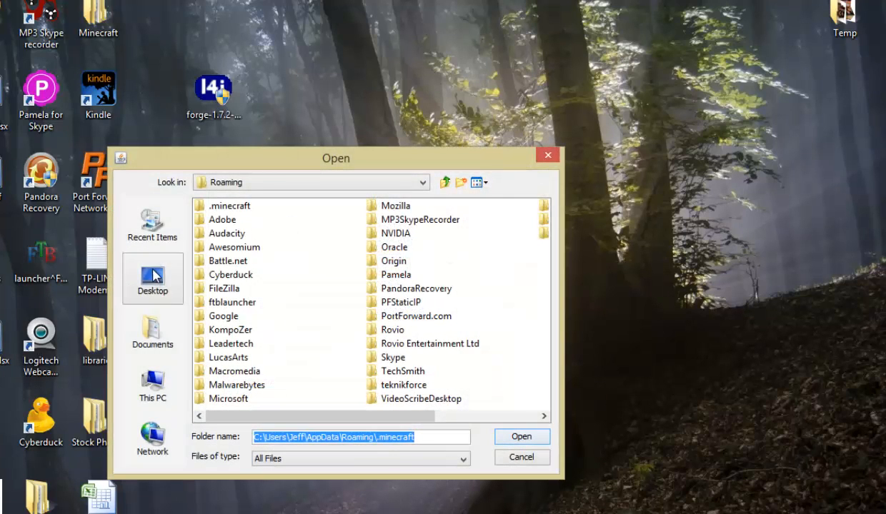
pyautogui.click(152, 277)
pyautogui.click(460, 182)
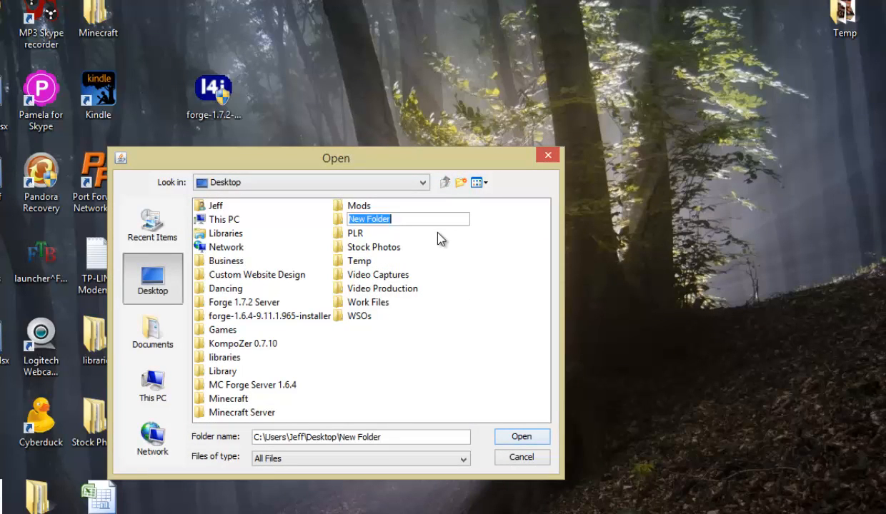
pyautogui.write('Forge ')
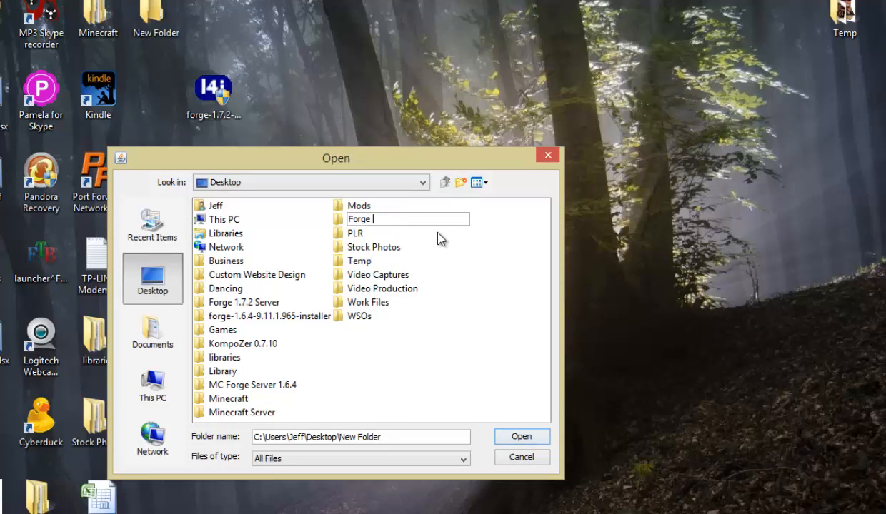
pyautogui.write('1.7.10 Server')
pyautogui.press('Return')
pyautogui.doubleClick(203, 319)
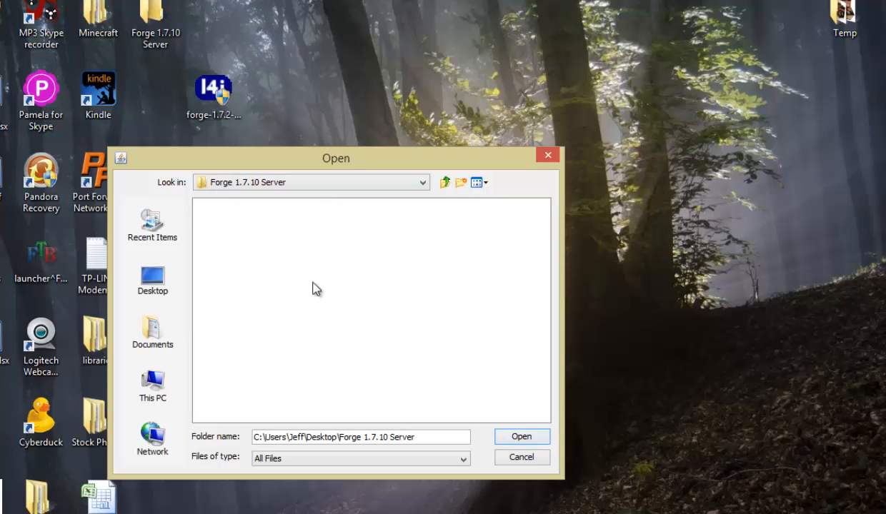
pyautogui.click(530, 438)
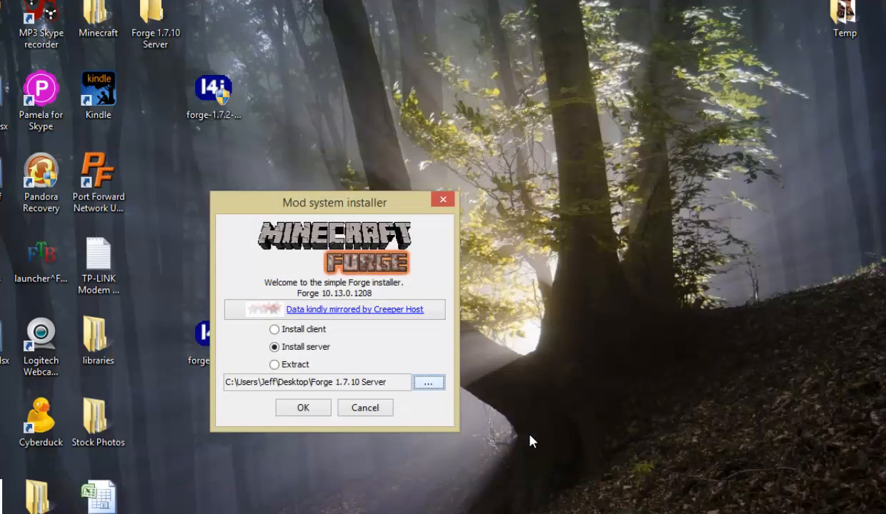
# Install the Forge server into the chosen folder and dismiss the completion and compatibility dialogs.
pyautogui.click(316, 410)
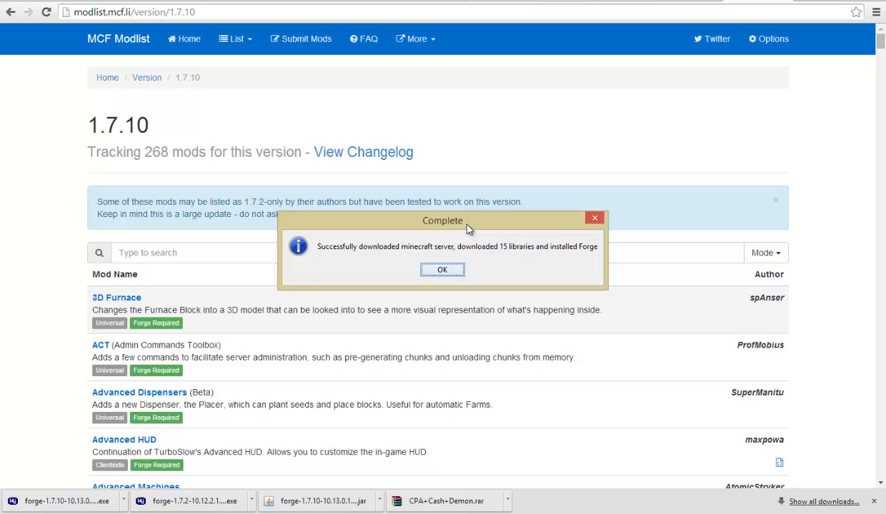
pyautogui.click(442, 269)
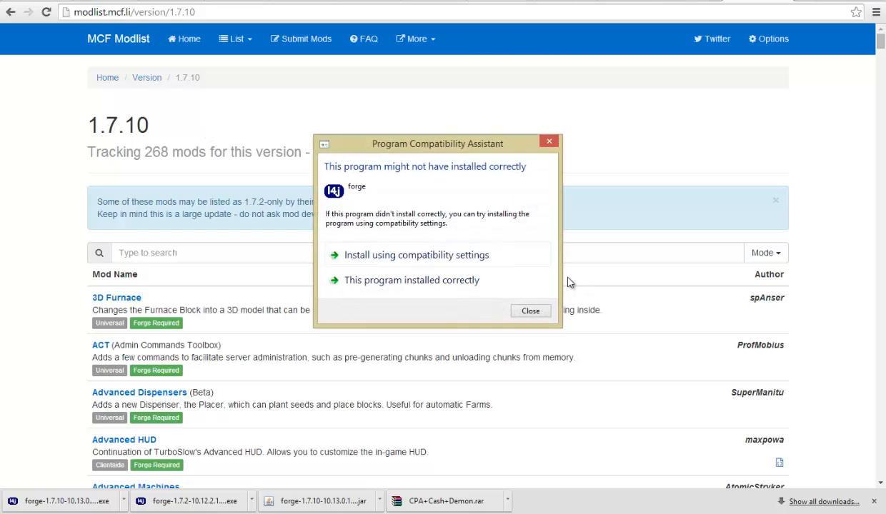
pyautogui.click(529, 311)
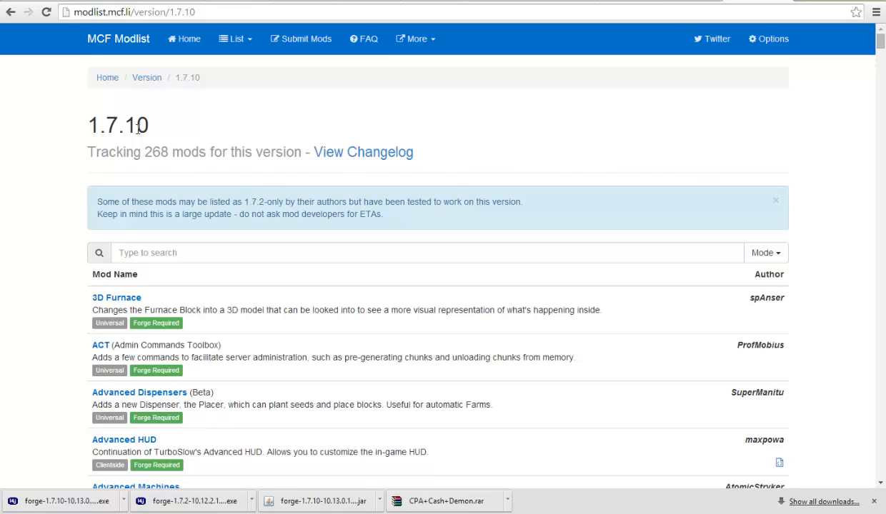
# Examine the MCF Modlist page for version 1.7.10, checking the Universal and Clientside labels on the listed mods.
pyautogui.moveTo(87, 116); pyautogui.dragTo(157, 125)
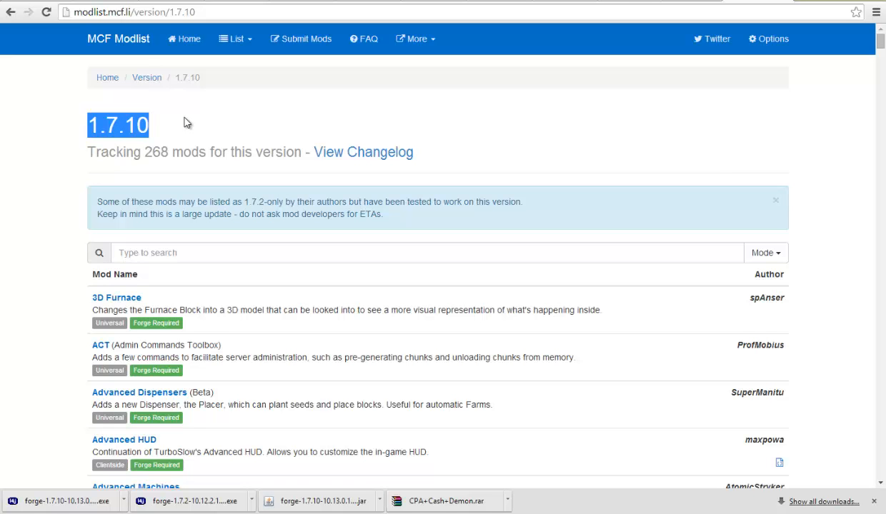
pyautogui.scroll(-2, 391, 209)
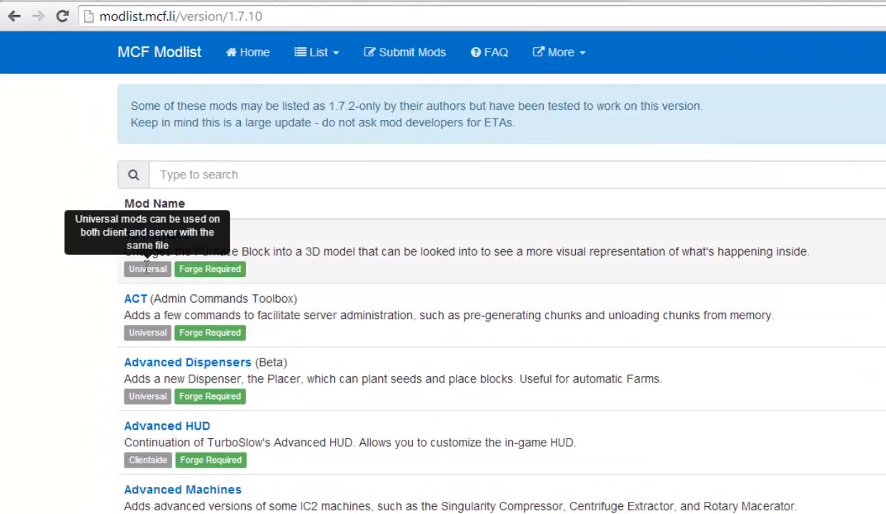
pyautogui.scroll(-1, 238, 269)
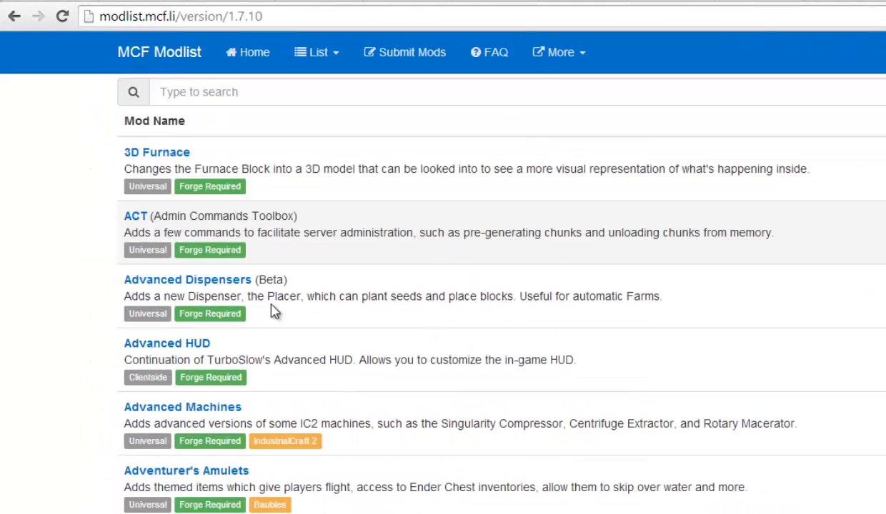
pyautogui.scroll(-1, 275, 312)
pyautogui.moveTo(148, 293)
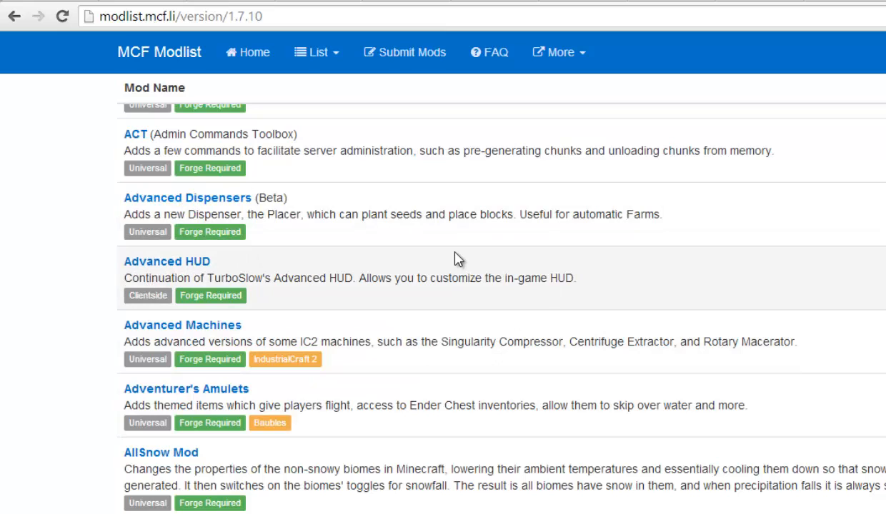
pyautogui.scroll(2, 267, 297)
pyautogui.moveTo(150, 187)
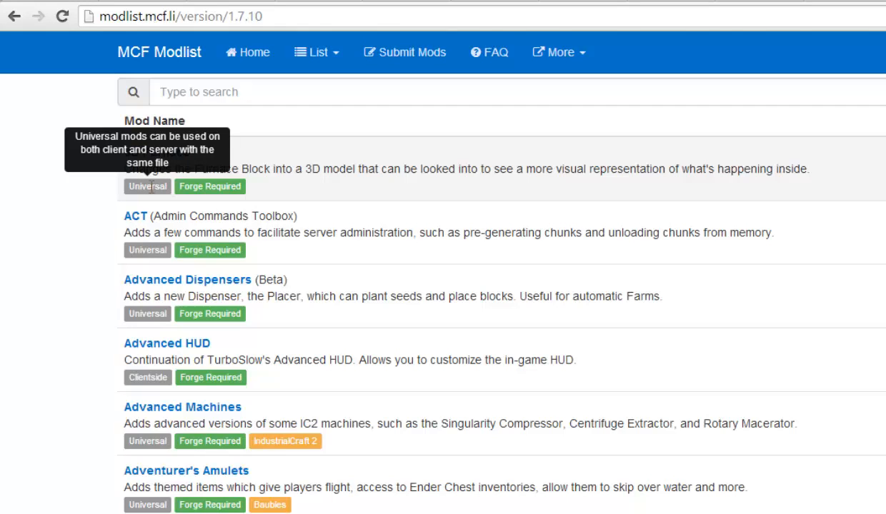
pyautogui.moveTo(156, 381)
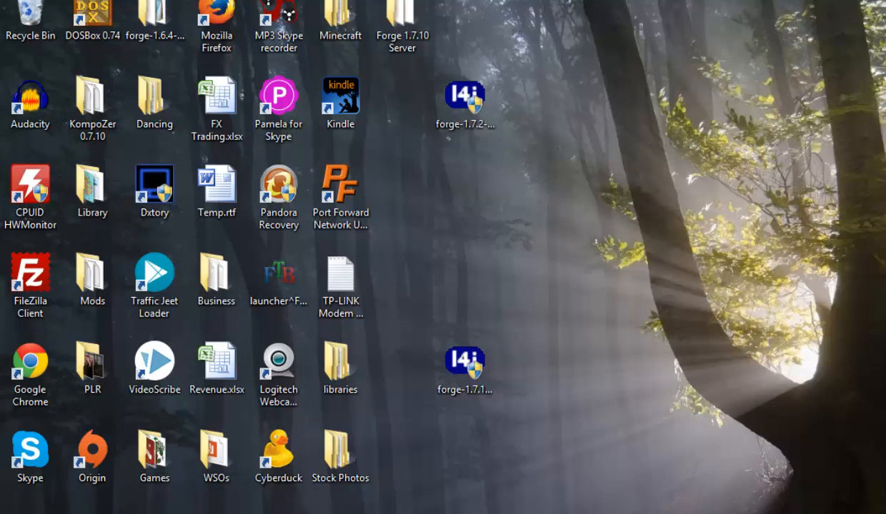
# Move the Forge 1.7.10 Server folder to an empty desktop area and launch forge-1.7.10-10.13.0.1208-universal.jar from it.
pyautogui.moveTo(409, 48); pyautogui.dragTo(587, 449)
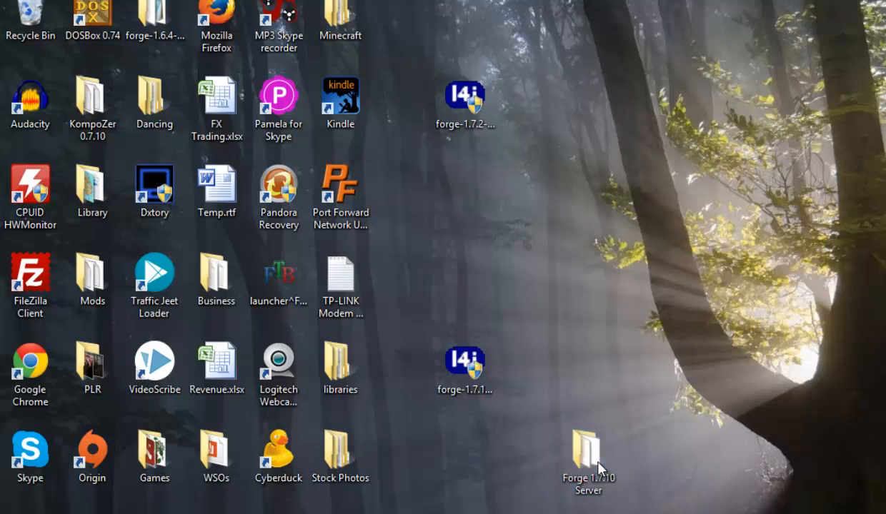
pyautogui.doubleClick(578, 448)
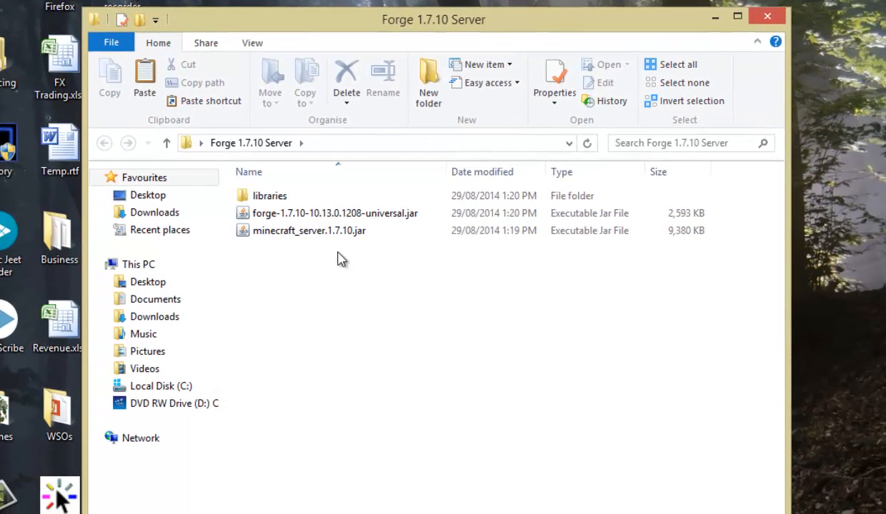
pyautogui.click(318, 236)
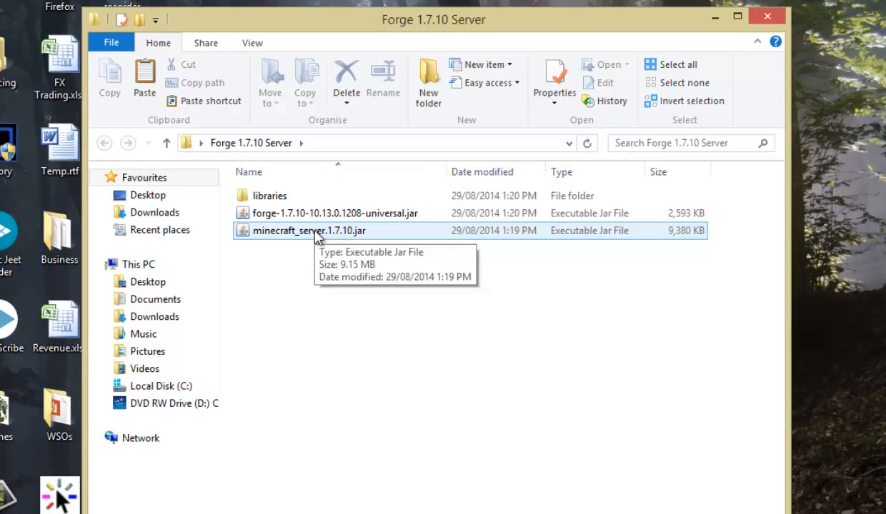
pyautogui.click(317, 234)
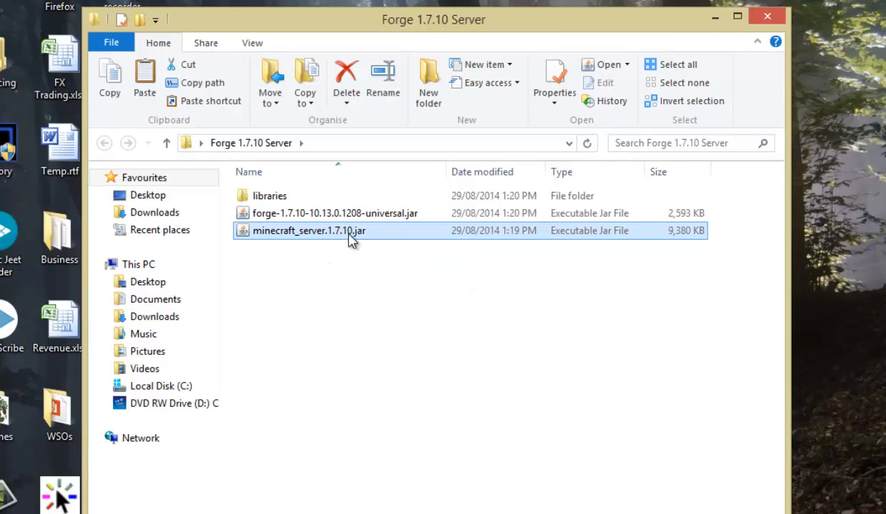
pyautogui.click(289, 216)
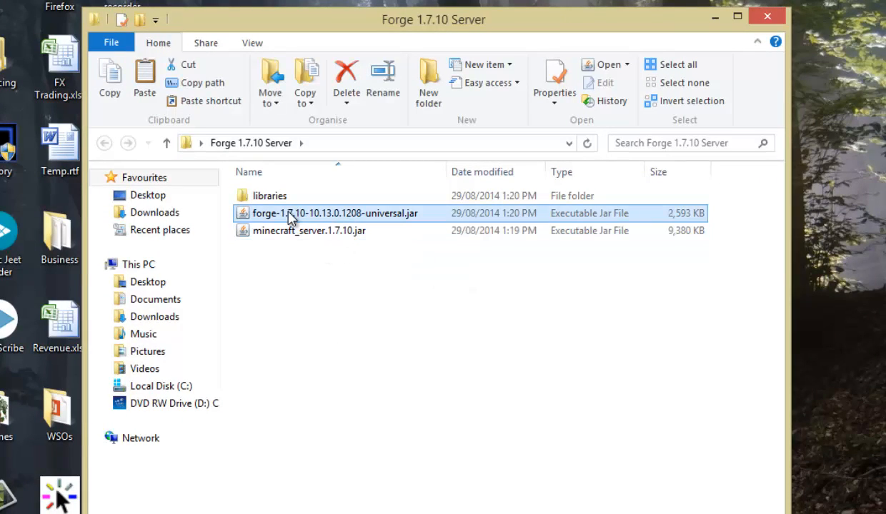
pyautogui.click(337, 215)
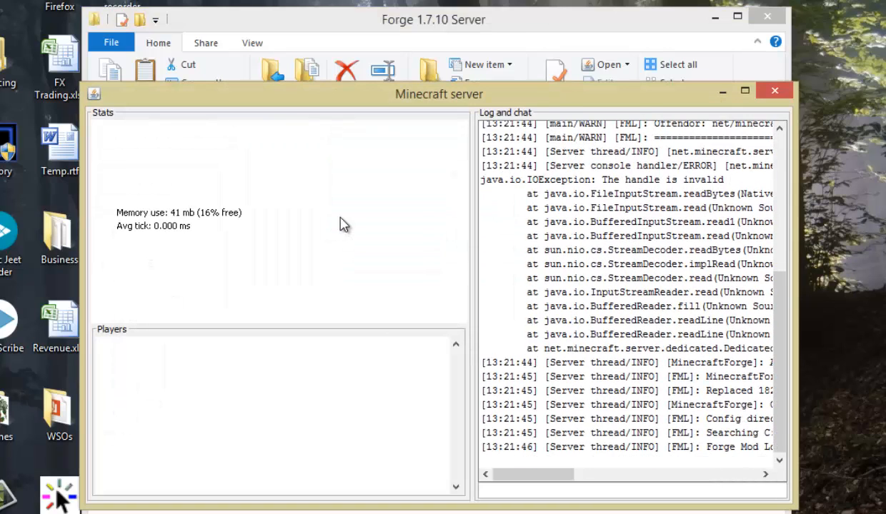
# Read latest.log in the server's logs folder, close it and return to the Forge 1.7.10 Server folder.
pyautogui.click(546, 97)
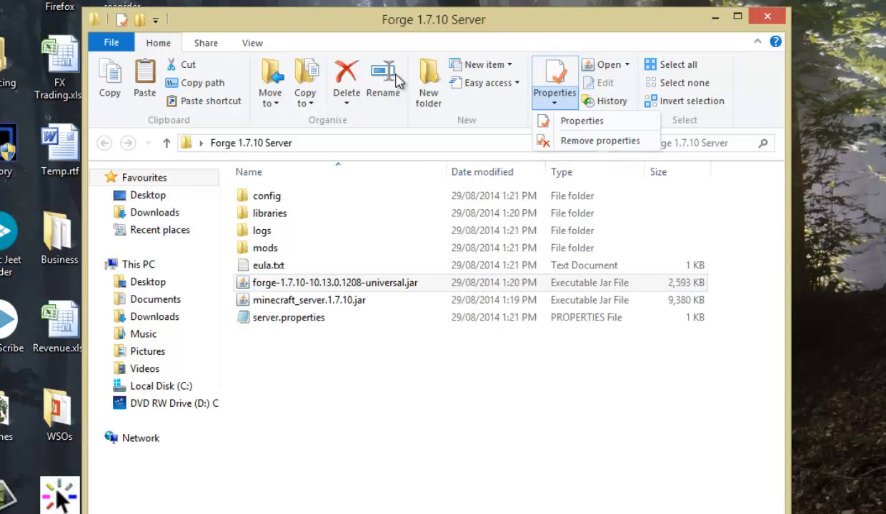
pyautogui.moveTo(428, 24); pyautogui.dragTo(415, 0)
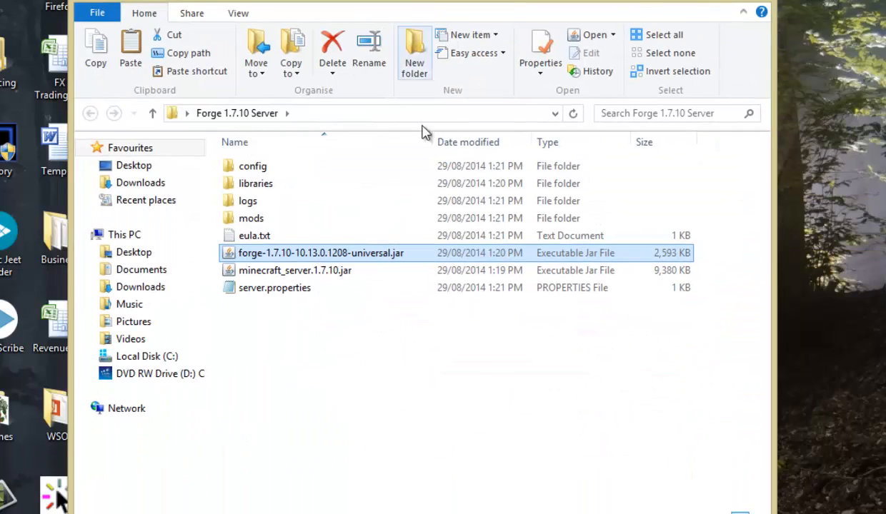
pyautogui.click(454, 374)
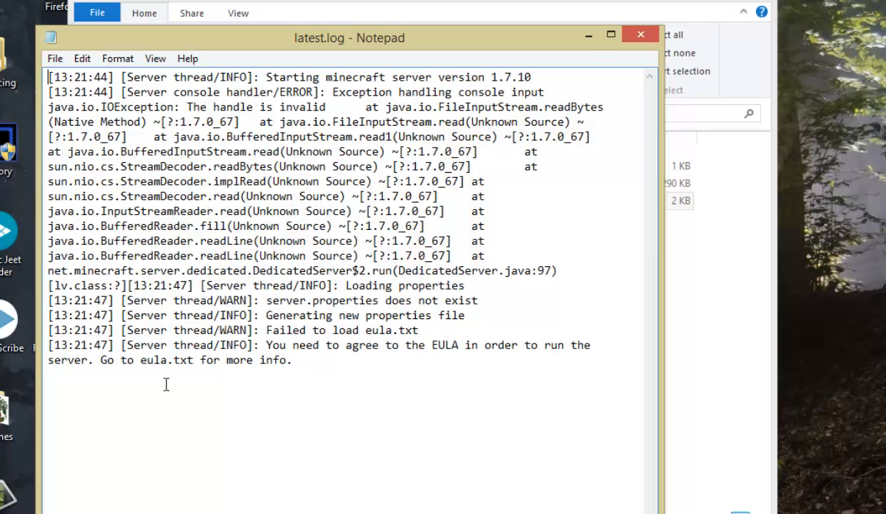
pyautogui.click(641, 34)
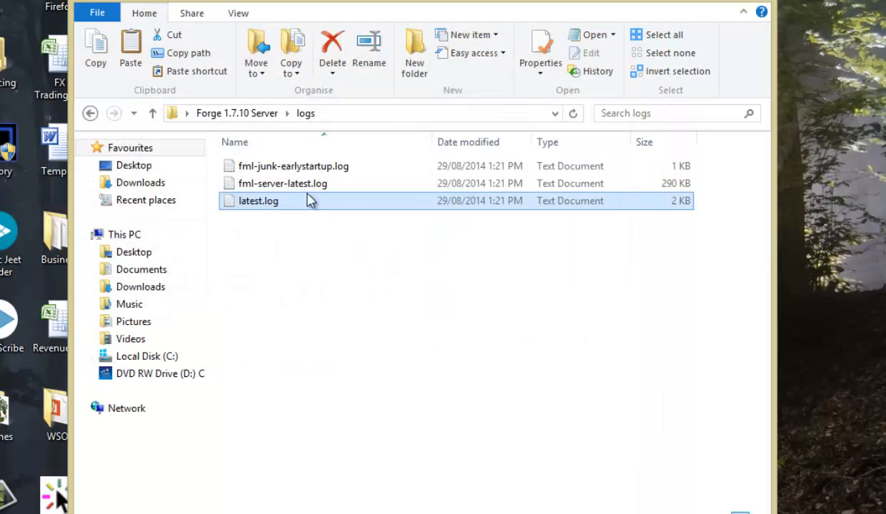
pyautogui.click(220, 116)
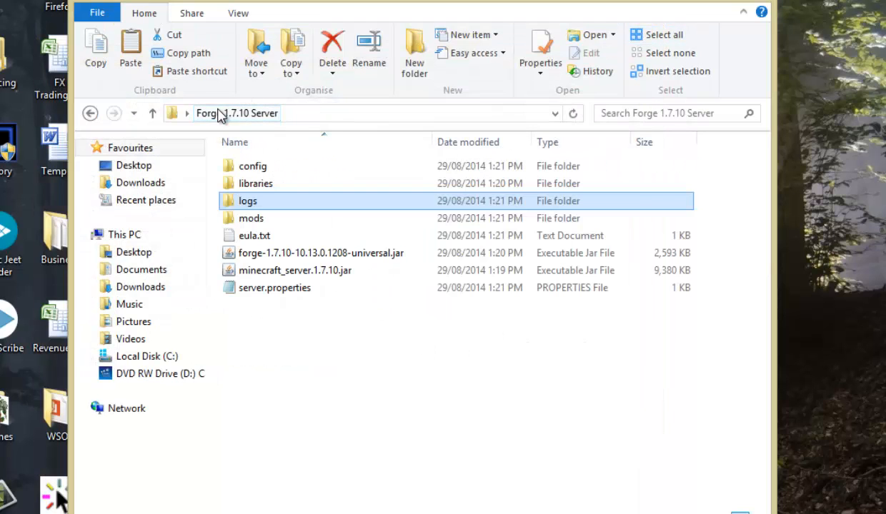
# Change the eula setting in eula.txt to true, save the file and close it.
pyautogui.click(258, 240)
pyautogui.doubleClick(258, 241)
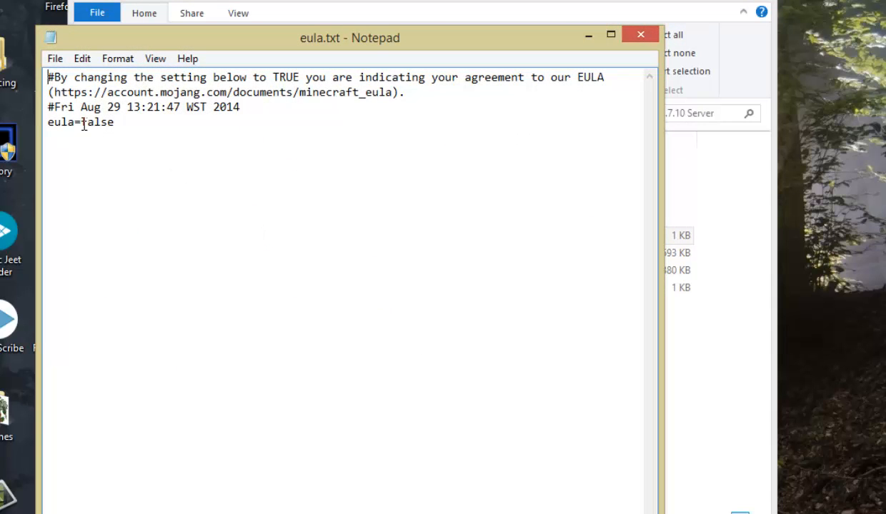
pyautogui.moveTo(82, 122); pyautogui.dragTo(153, 124)
pyautogui.write('true')
pyautogui.click(54, 60)
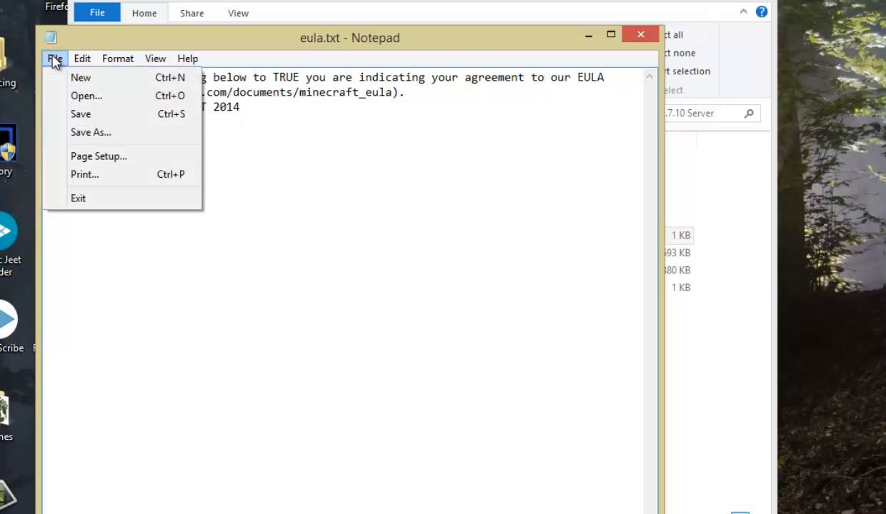
pyautogui.click(91, 115)
pyautogui.click(641, 34)
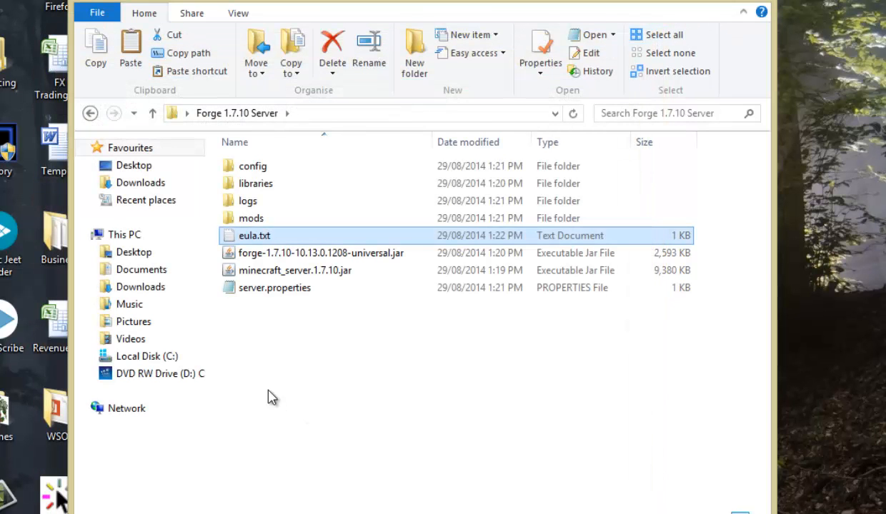
# Launch forge-1.7.10-10.13.0.1208-universal.jar, then move and enlarge the Minecraft server window to show more of its log.
pyautogui.click(341, 253)
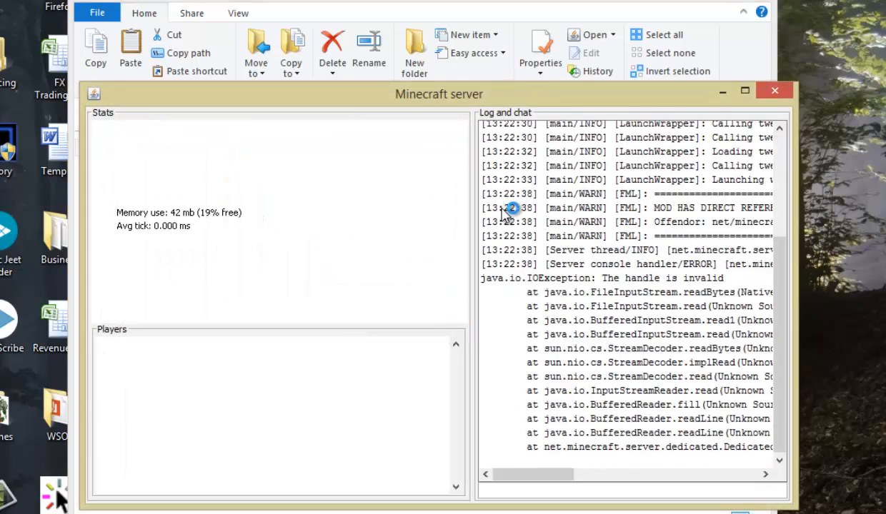
pyautogui.moveTo(503, 100); pyautogui.dragTo(376, 59)
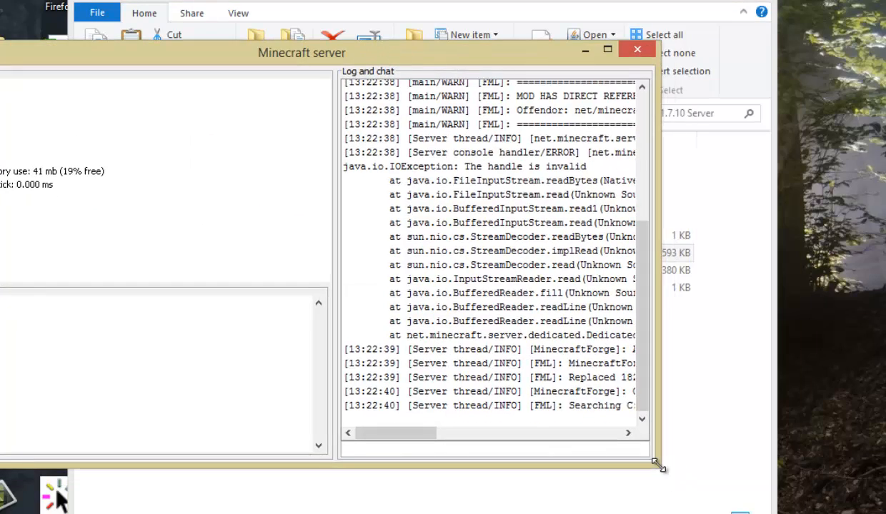
pyautogui.moveTo(658, 467); pyautogui.dragTo(857, 511)
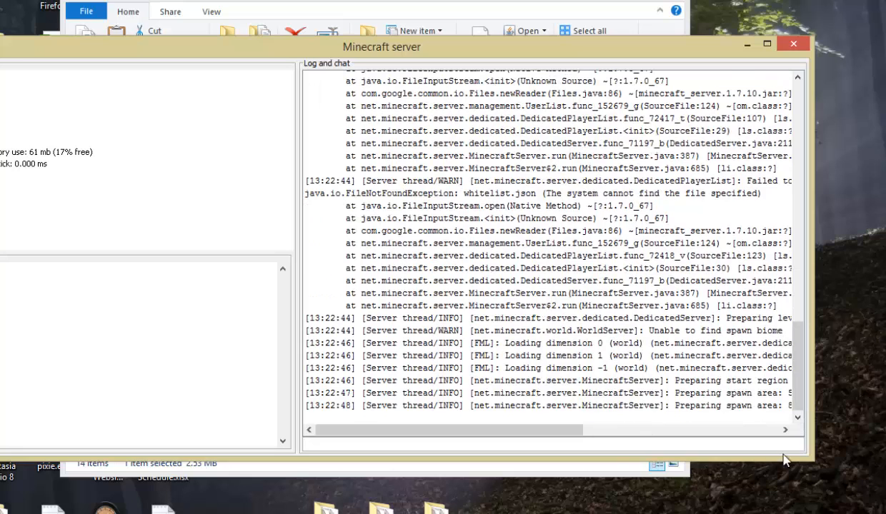
pyautogui.moveTo(805, 453); pyautogui.dragTo(884, 466)
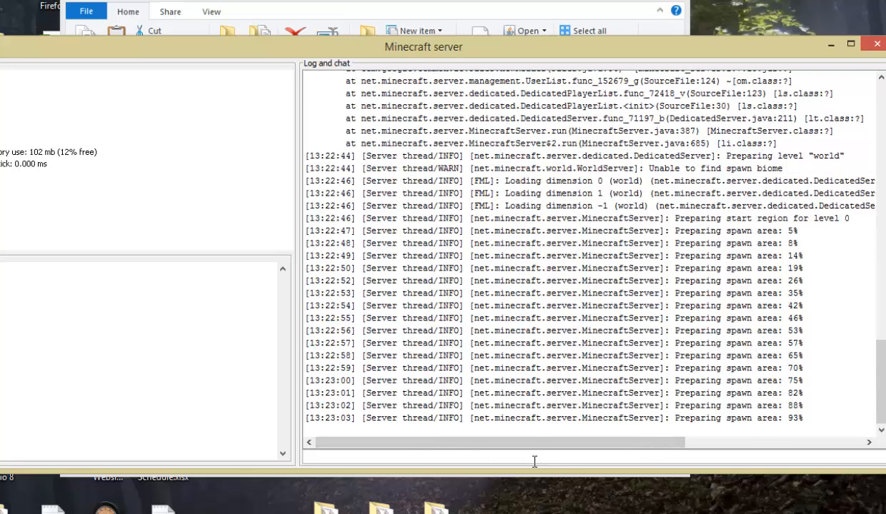
# Shut down the Minecraft server with the stop console command.
pyautogui.click(677, 455)
pyautogui.write('done')
pyautogui.press('BackSpace')
pyautogui.press('BackSpace')
pyautogui.press('BackSpace')
pyautogui.press('BackSpace')
pyautogui.write('stop')
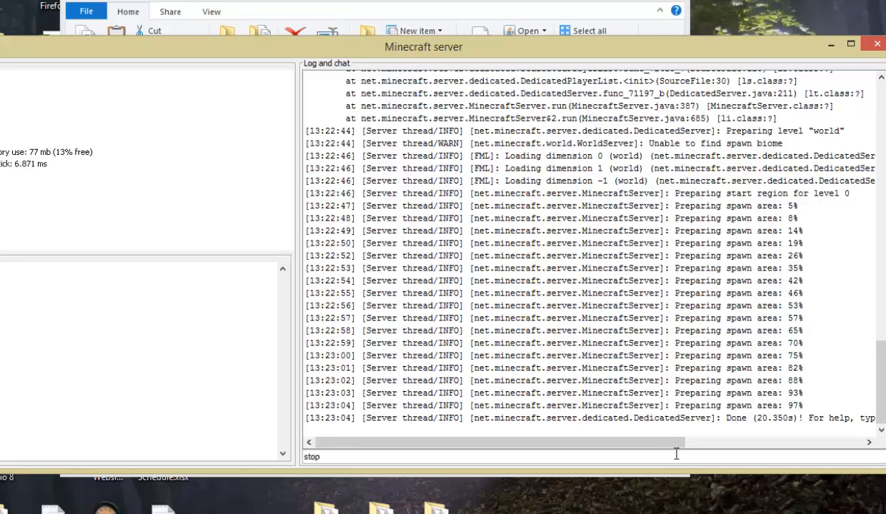
pyautogui.press('Return')
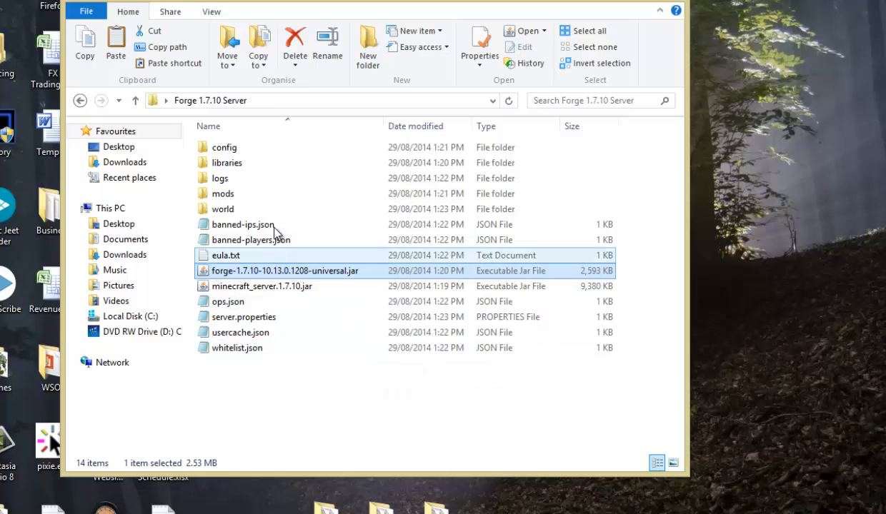
# View the server's mods folder alongside the Temp mods folder, with buildcraft-A-1.6.4-4.2.2.jar selected as an example mod.
pyautogui.doubleClick(224, 197)
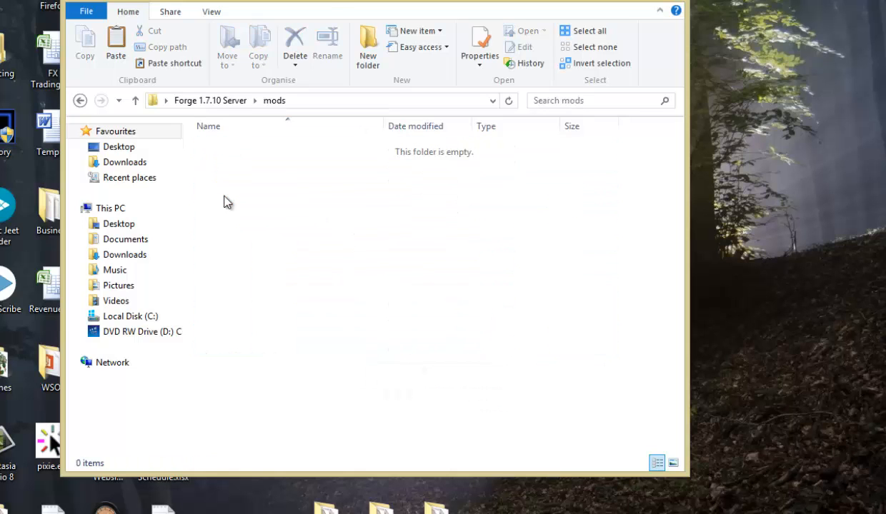
pyautogui.moveTo(325, 3); pyautogui.dragTo(326, 21)
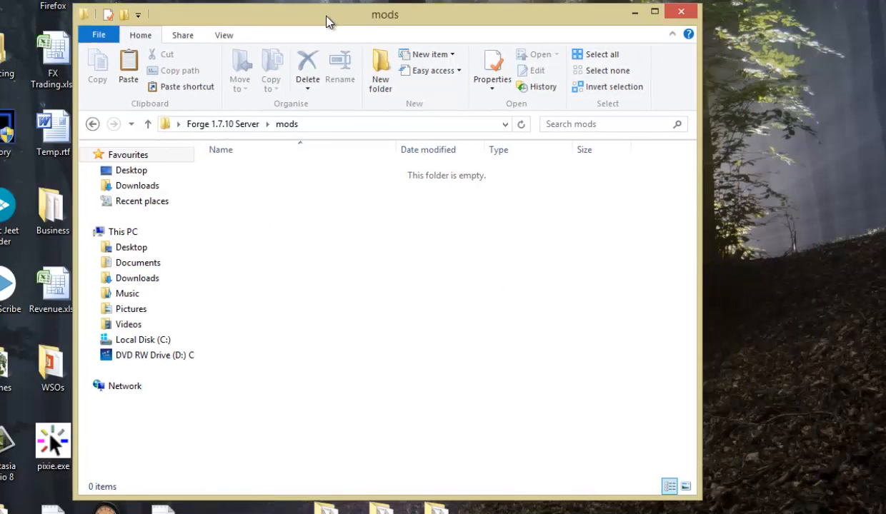
pyautogui.doubleClick(879, 1)
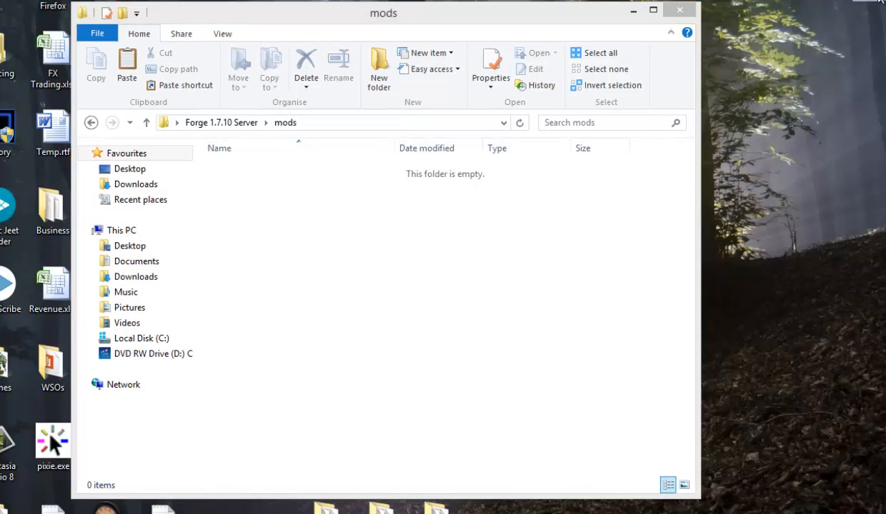
pyautogui.doubleClick(609, 200)
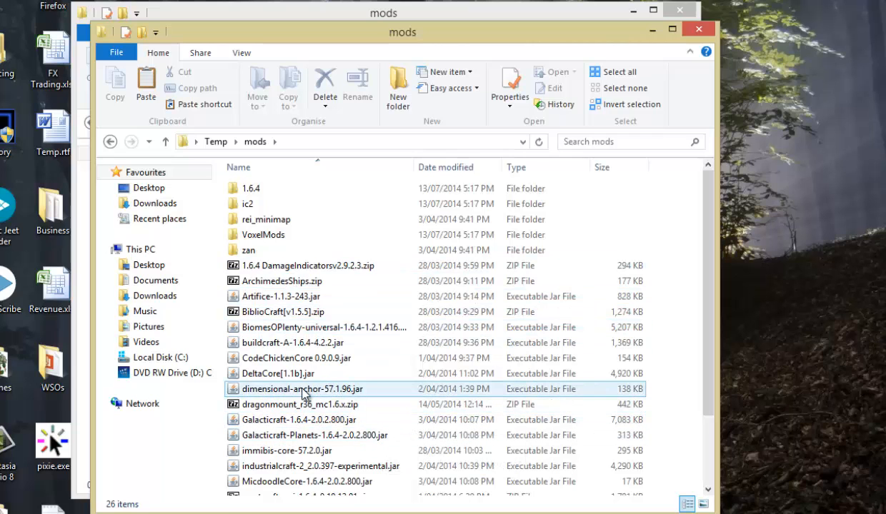
pyautogui.moveTo(331, 33); pyautogui.dragTo(623, 39)
pyautogui.click(612, 353)
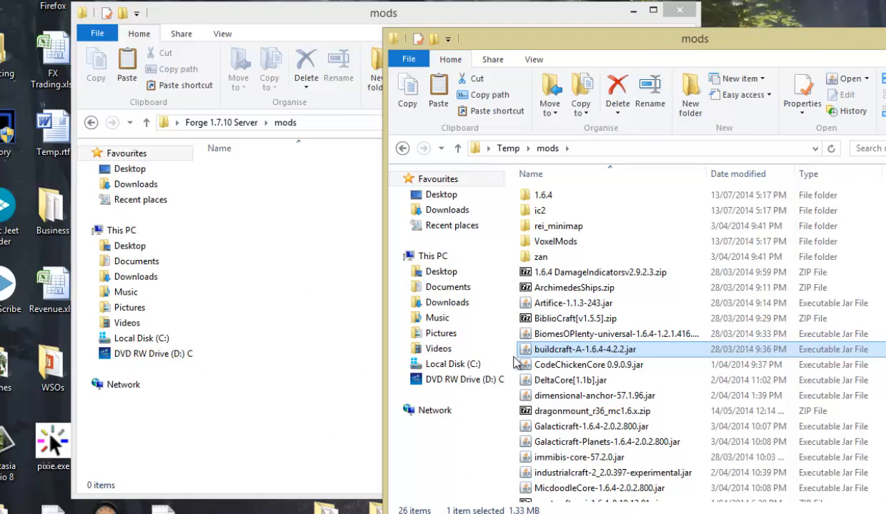
pyautogui.click(242, 202)
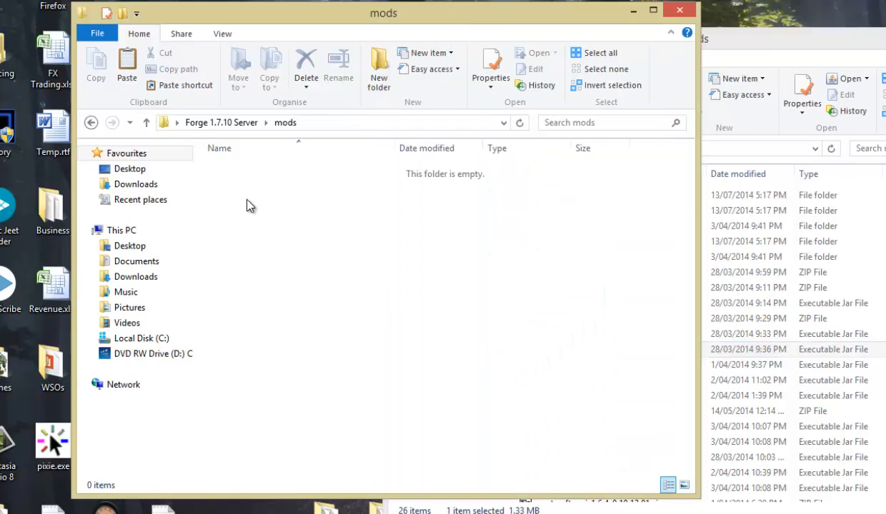
# Examine the contents of the server's world folder and return to the Forge 1.7.10 Server folder.
pyautogui.click(230, 122)
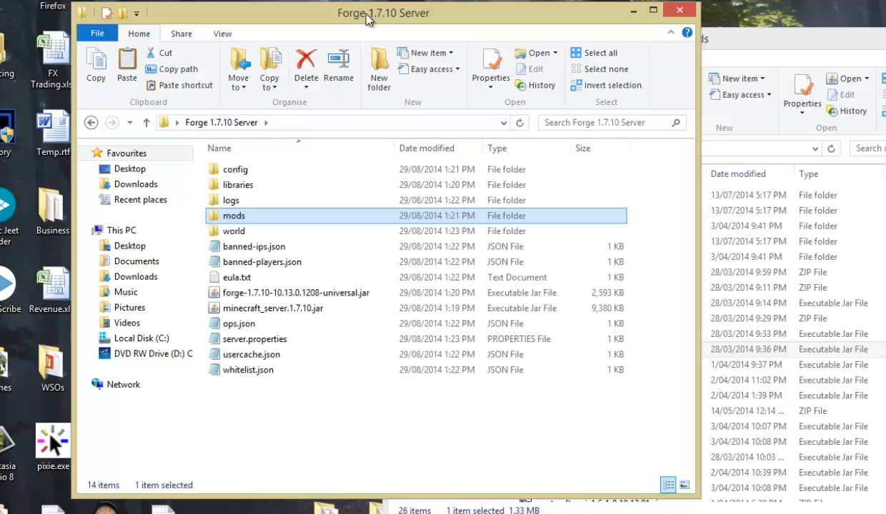
pyautogui.moveTo(366, 18); pyautogui.dragTo(327, 17)
pyautogui.click(191, 236)
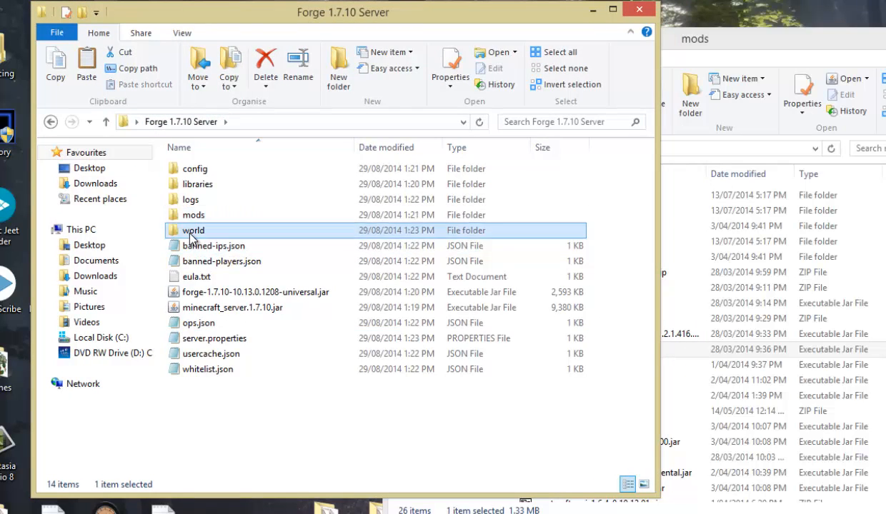
pyautogui.doubleClick(191, 238)
pyautogui.click(233, 277)
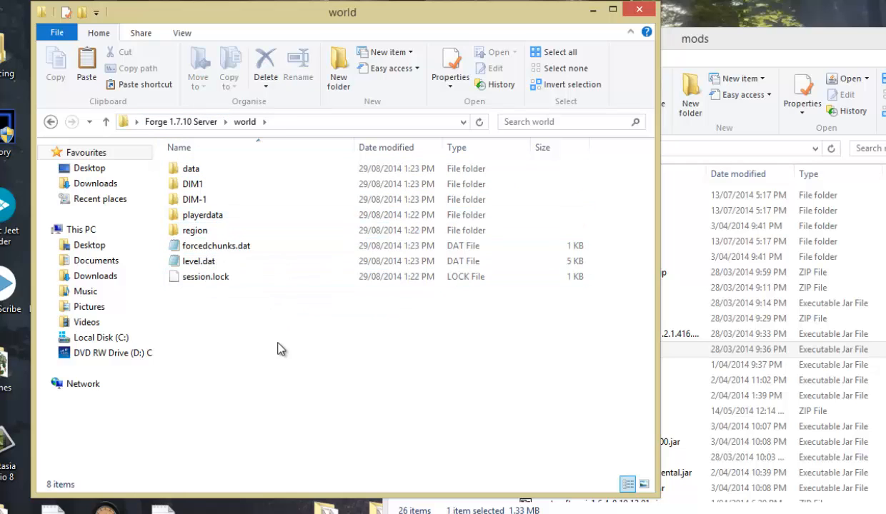
pyautogui.click(201, 124)
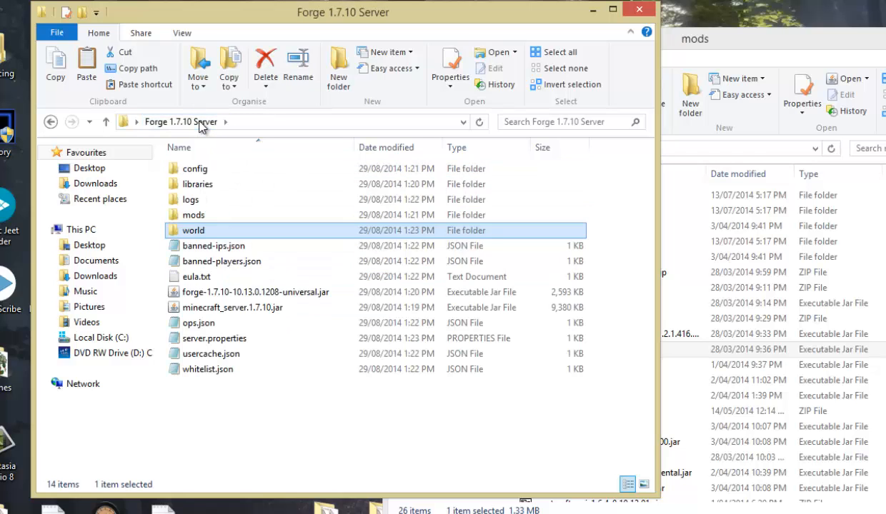
pyautogui.doubleClick(200, 231)
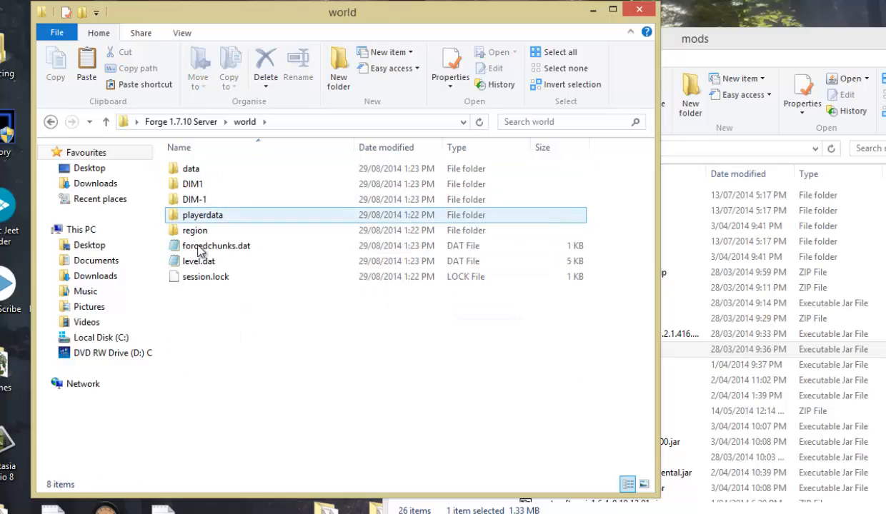
pyautogui.click(178, 122)
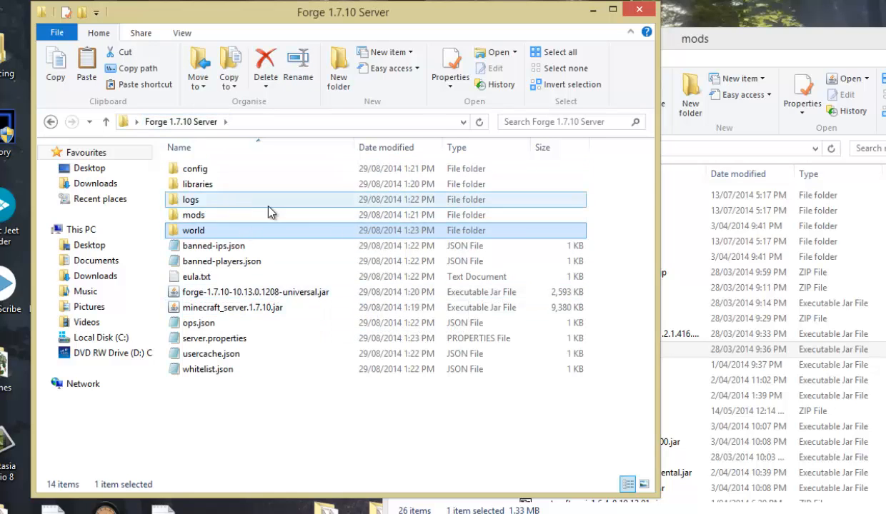
# Open server.properties in Notepad and review its allow-flight, allow-nether and server-port settings.
pyautogui.doubleClick(246, 339)
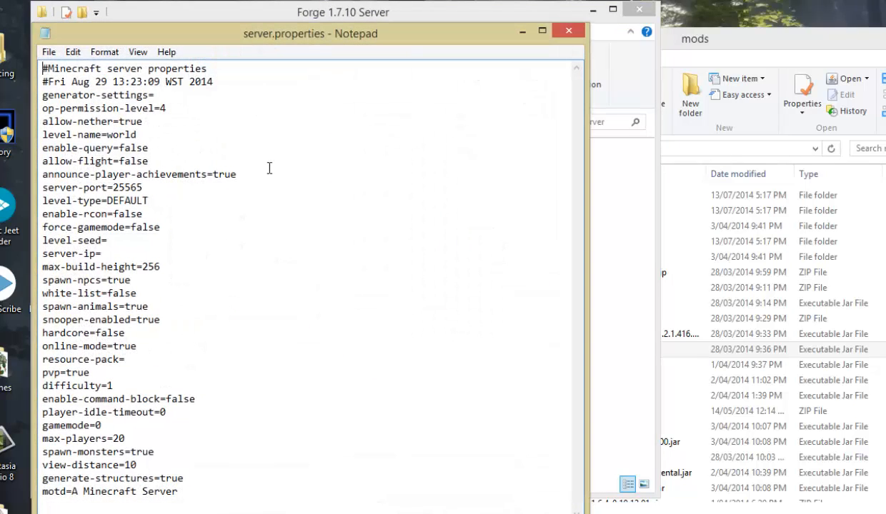
pyautogui.moveTo(300, 47); pyautogui.dragTo(383, 38)
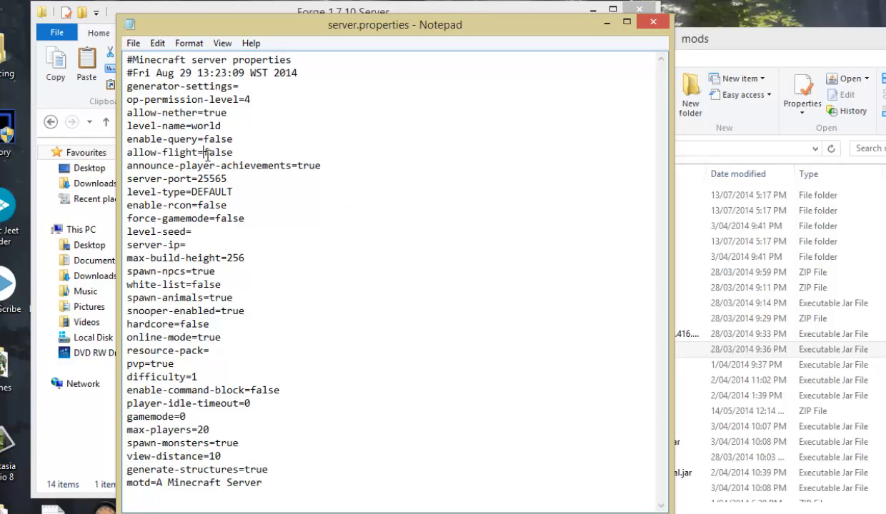
pyautogui.click(232, 150)
pyautogui.moveTo(204, 113); pyautogui.dragTo(227, 113)
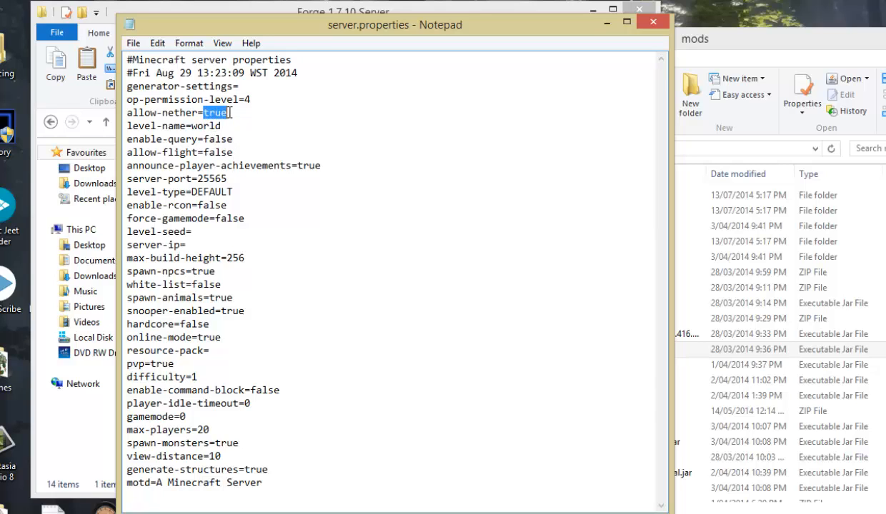
pyautogui.click(227, 113)
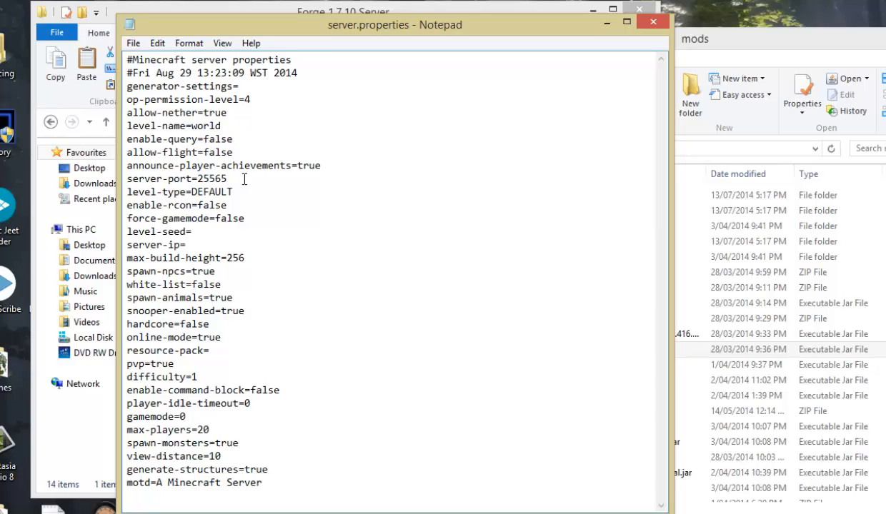
pyautogui.moveTo(197, 179); pyautogui.dragTo(235, 178)
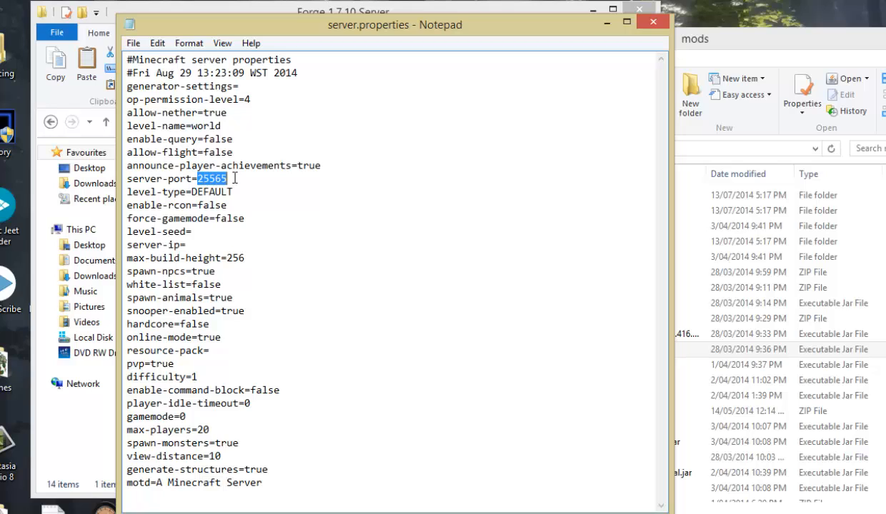
pyautogui.click(243, 179)
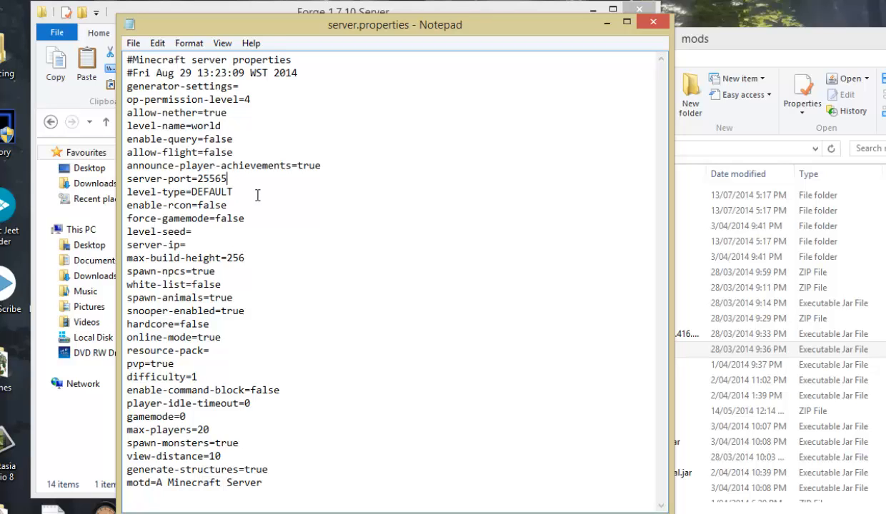
pyautogui.moveTo(191, 178); pyautogui.dragTo(264, 180)
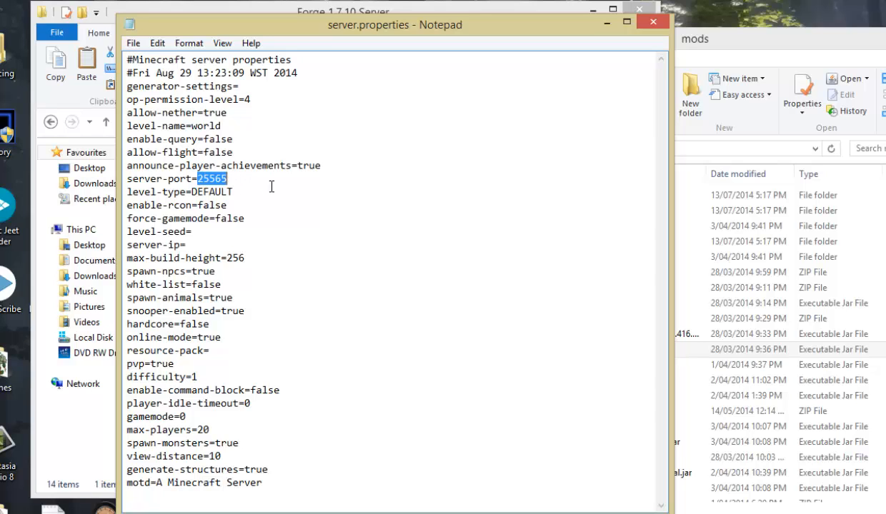
pyautogui.click(263, 189)
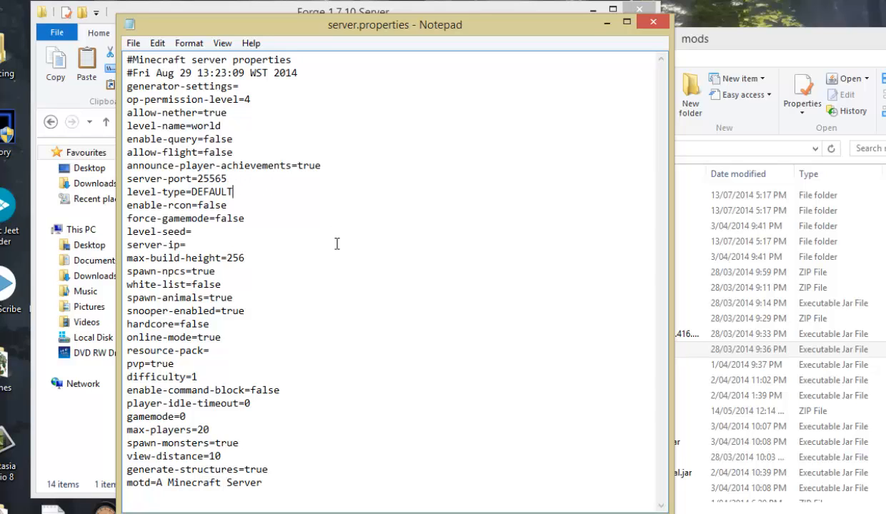
# Review the max-build-height and pvp settings in server.properties.
pyautogui.moveTo(228, 258); pyautogui.dragTo(253, 260)
pyautogui.click(259, 259)
pyautogui.moveTo(229, 260); pyautogui.dragTo(271, 259)
pyautogui.click(282, 264)
pyautogui.write('1')
pyautogui.doubleClick(153, 364)
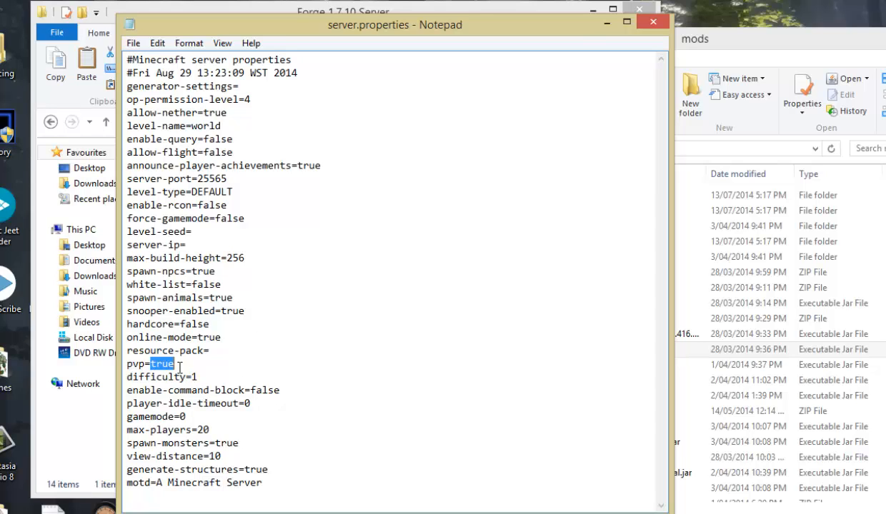
pyautogui.click(193, 361)
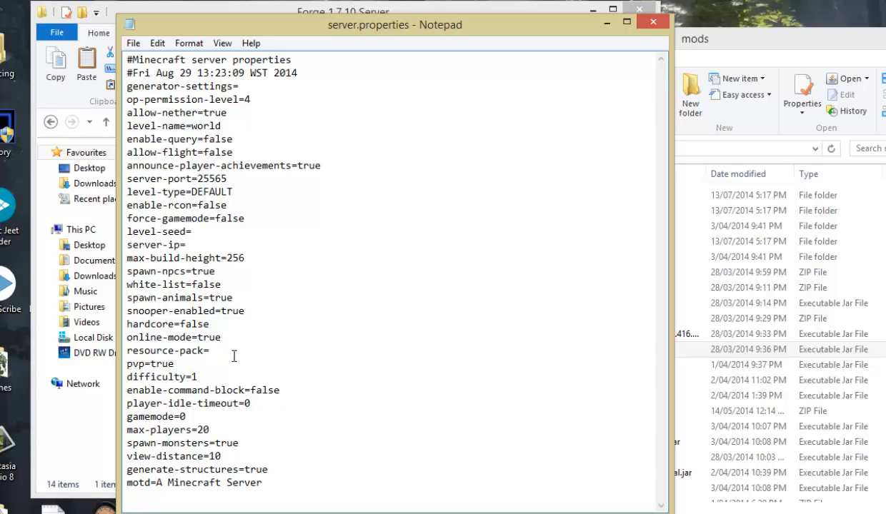
# Set max-players to 5 in server.properties, save the file and close it.
pyautogui.doubleClick(203, 430)
pyautogui.write('5')
pyautogui.moveTo(215, 446)
pyautogui.mouseDown()
pyautogui.moveTo(250, 447)
pyautogui.moveTo(224, 457)
pyautogui.mouseUp()
pyautogui.click(265, 445)
pyautogui.click(255, 455)
pyautogui.click(133, 43)
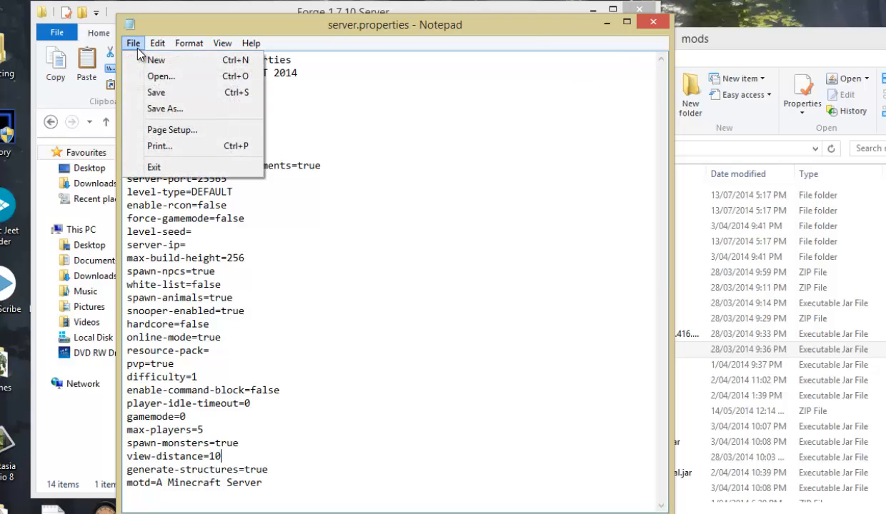
pyautogui.click(156, 90)
pyautogui.click(639, 23)
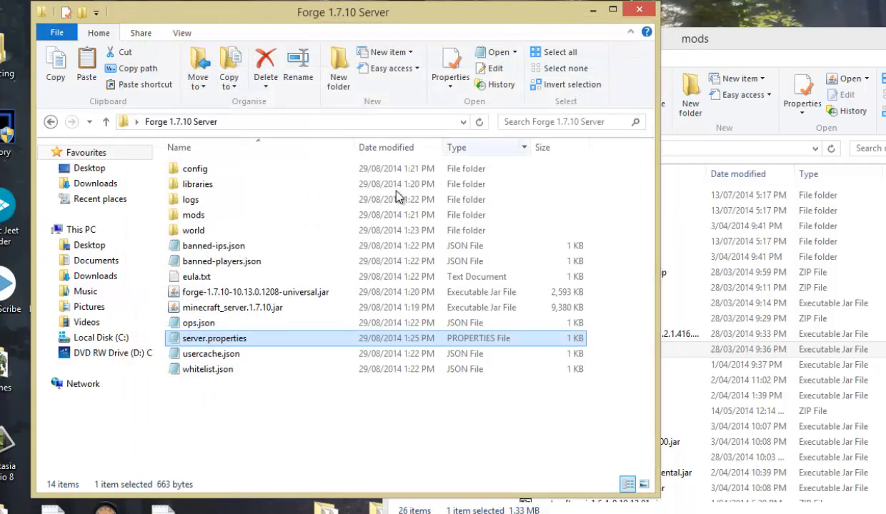
pyautogui.moveTo(495, 15); pyautogui.dragTo(599, 14)
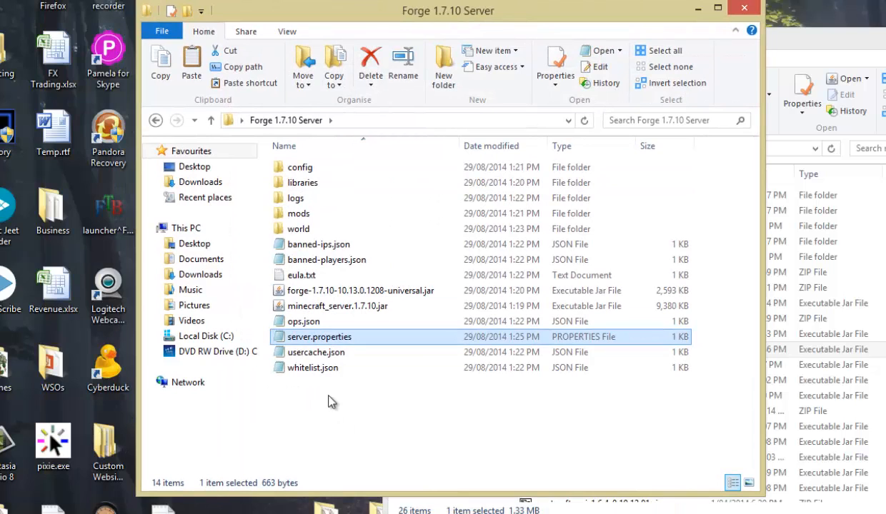
pyautogui.click(347, 294)
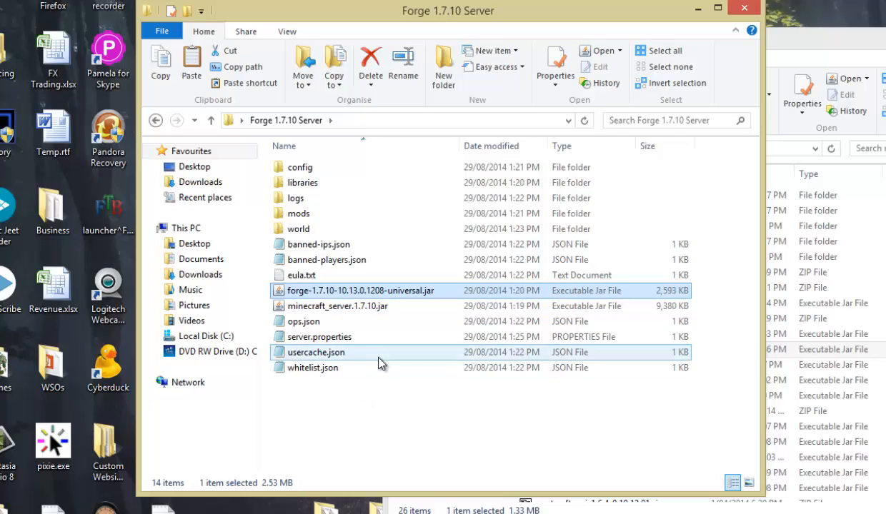
pyautogui.click(361, 414)
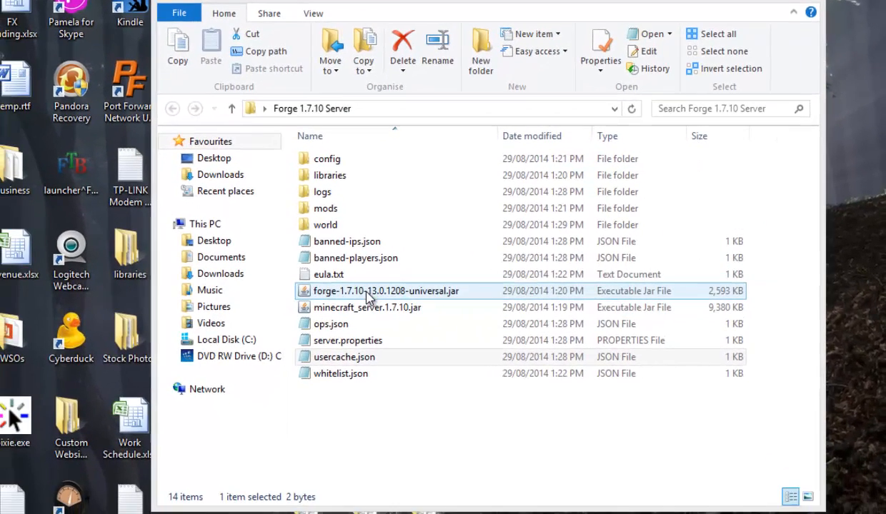
# Rename the Forge universal jar in the Forge 1.7.10 Server folder to ForgeServer.jar.
pyautogui.click(367, 291)
pyautogui.rightClick(363, 293)
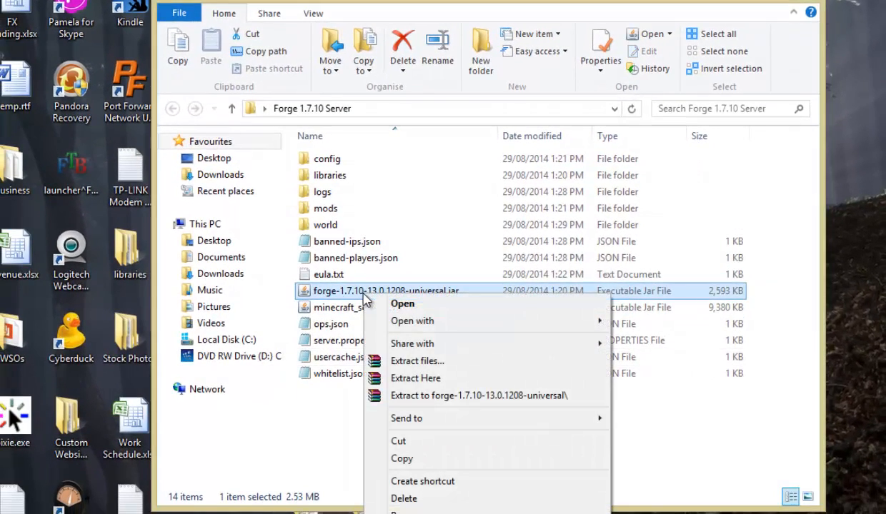
pyautogui.write('m')
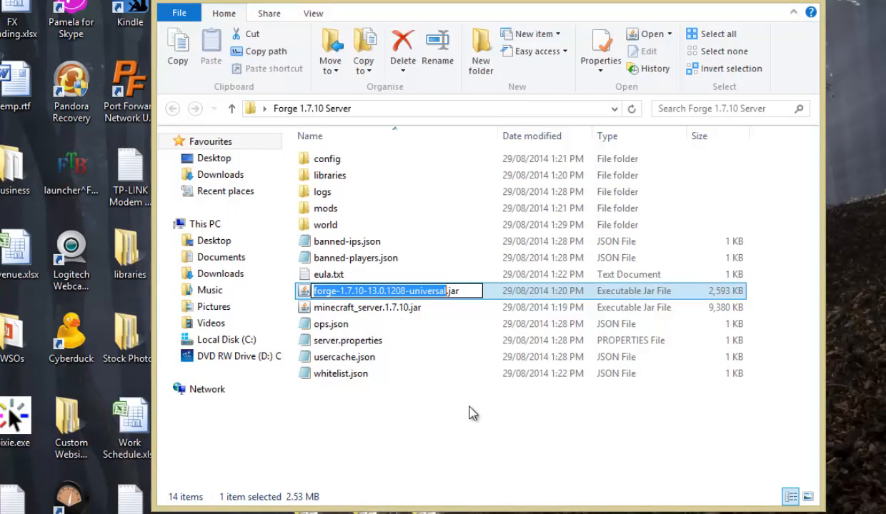
pyautogui.write('ForgeSer')
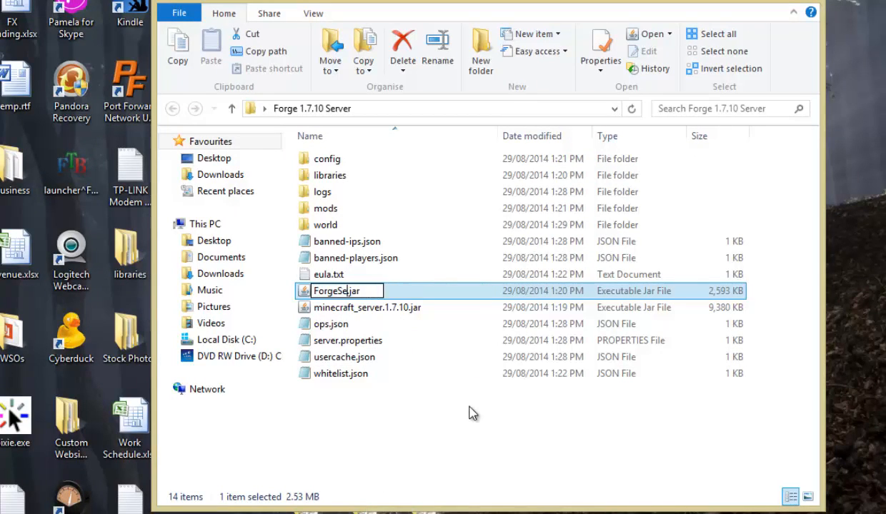
pyautogui.write('ver')
pyautogui.press('Return')
pyautogui.click(471, 412)
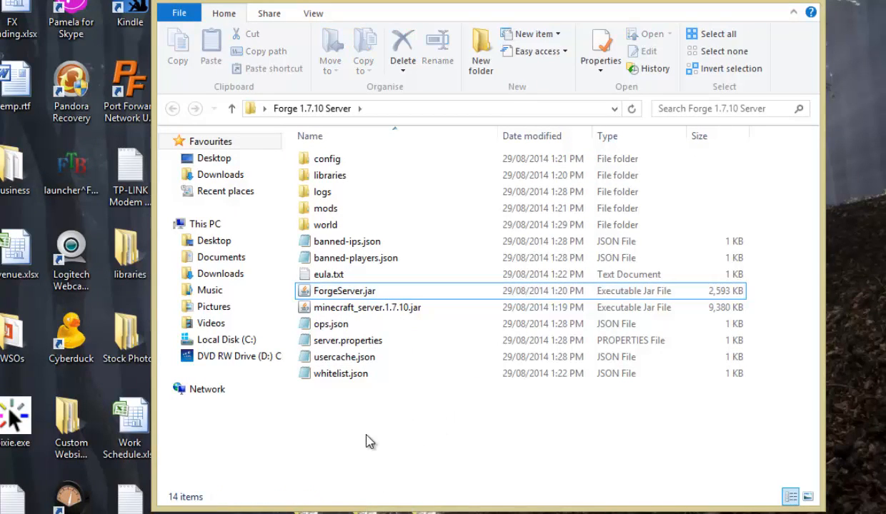
# Create a text document in the Forge 1.7.10 Server folder and paste in "java -Xms1024M -Xmx2048M -jar ForgeServer.jar -o true" with PAUSE on the second line.
pyautogui.rightClick(340, 416)
pyautogui.moveTo(387, 378)
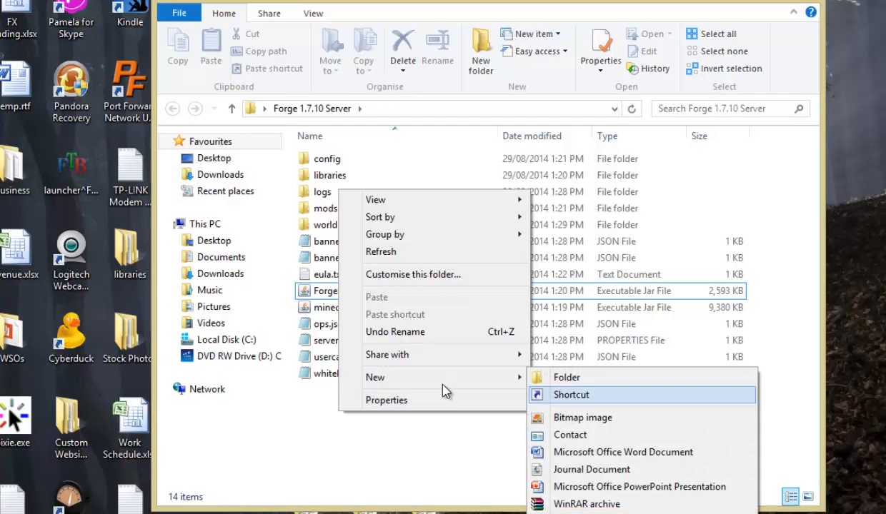
pyautogui.moveTo(439, 384)
pyautogui.click(557, 506)
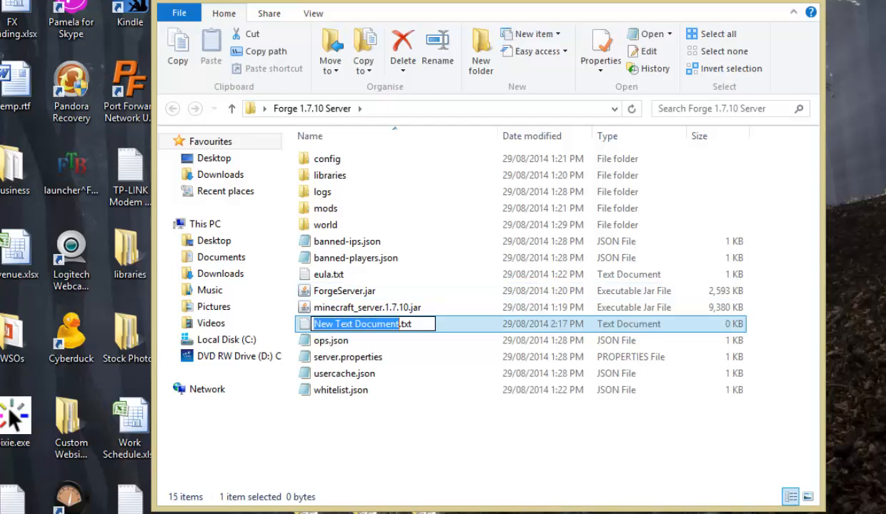
pyautogui.doubleClick(284, 325)
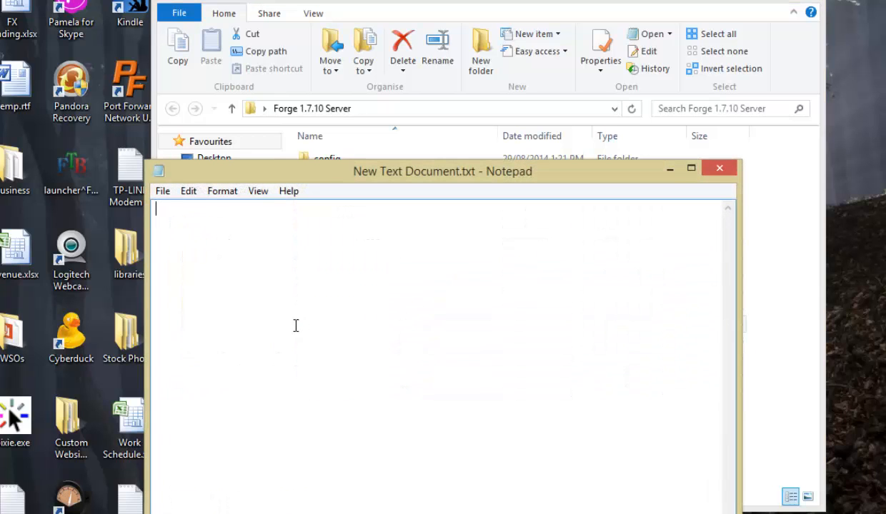
pyautogui.write('java -Xms1024M -Xmx2048M -jar ForgeServer.jar -o true PAUSE')
pyautogui.moveTo(368, 178); pyautogui.dragTo(343, 39)
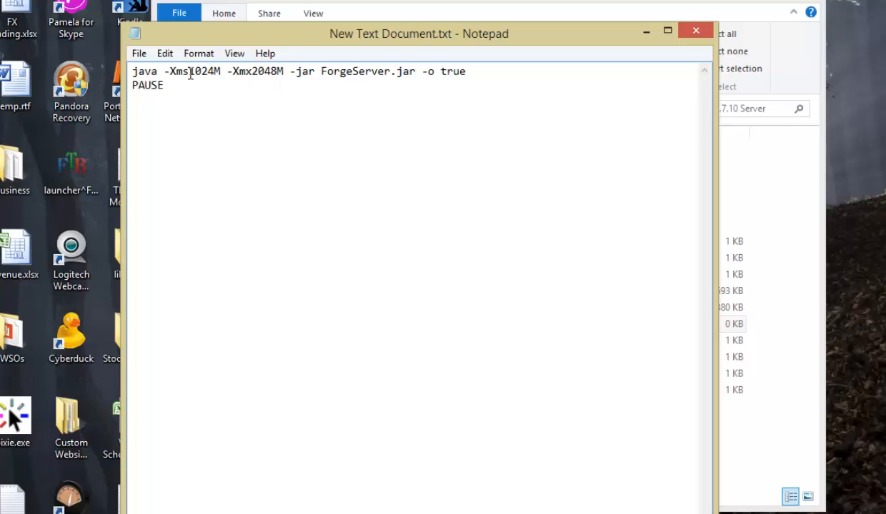
# Review the memory arguments in the launch command and compare its jar name with the Forge jar in the server folder.
pyautogui.moveTo(188, 71); pyautogui.dragTo(272, 66)
pyautogui.click(265, 73)
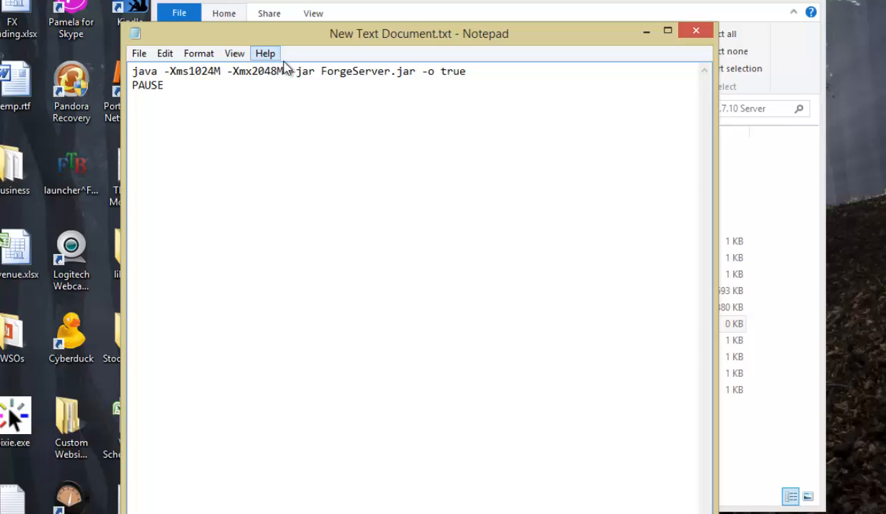
pyautogui.moveTo(389, 38); pyautogui.dragTo(400, 330)
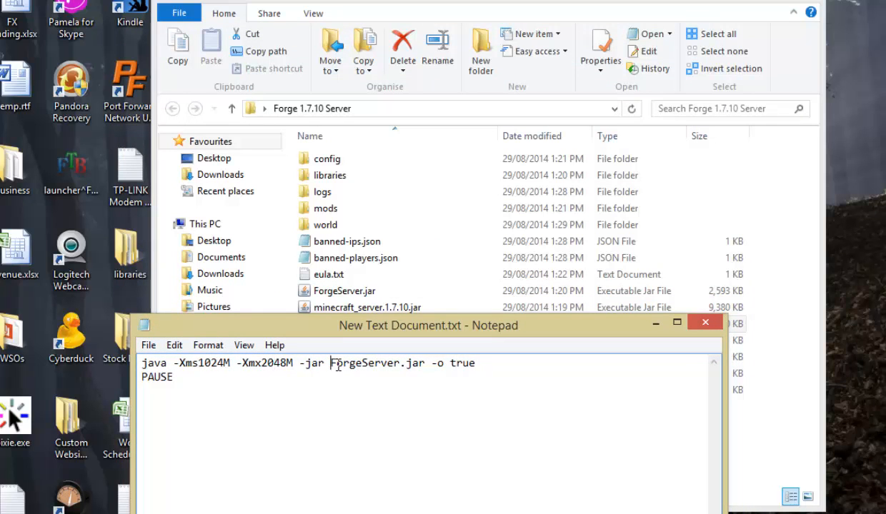
pyautogui.moveTo(330, 363); pyautogui.dragTo(400, 363)
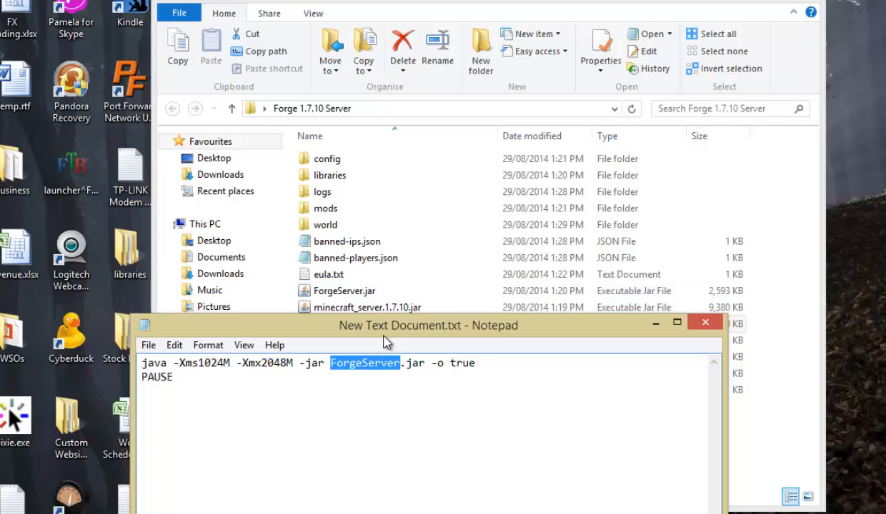
pyautogui.click(385, 364)
pyautogui.moveTo(331, 363); pyautogui.dragTo(407, 365)
pyautogui.click(413, 364)
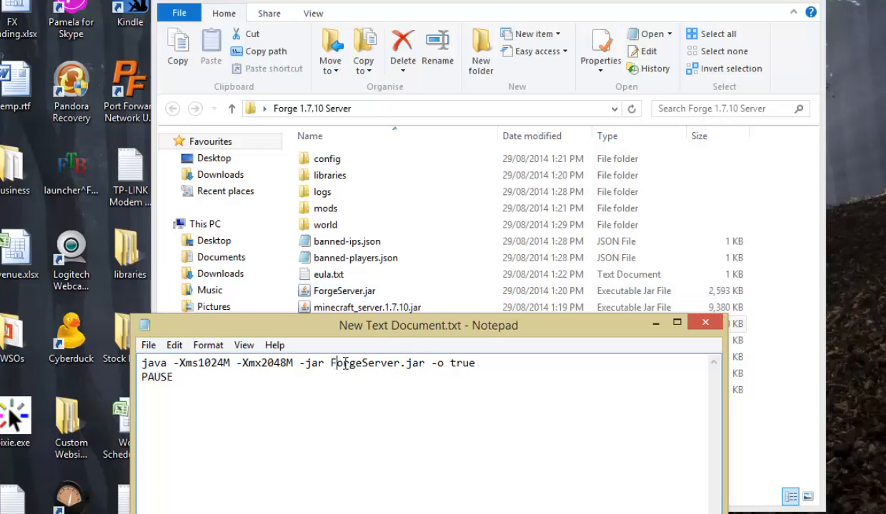
pyautogui.moveTo(335, 362); pyautogui.dragTo(400, 362)
pyautogui.click(387, 363)
# Save the launch script as go.bat with the All Files type in the Forge 1.7.10 Server folder and close it.
pyautogui.moveTo(395, 326); pyautogui.dragTo(373, 80)
pyautogui.click(169, 166)
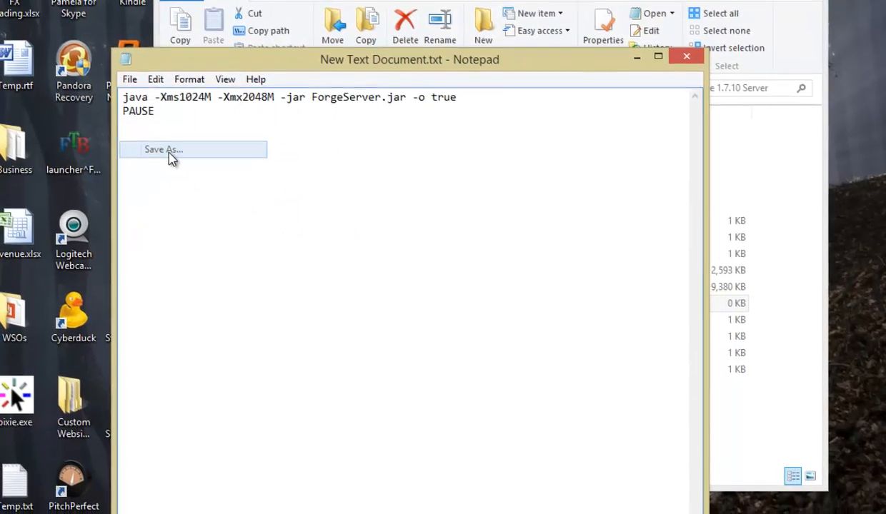
pyautogui.click(355, 423)
pyautogui.click(350, 443)
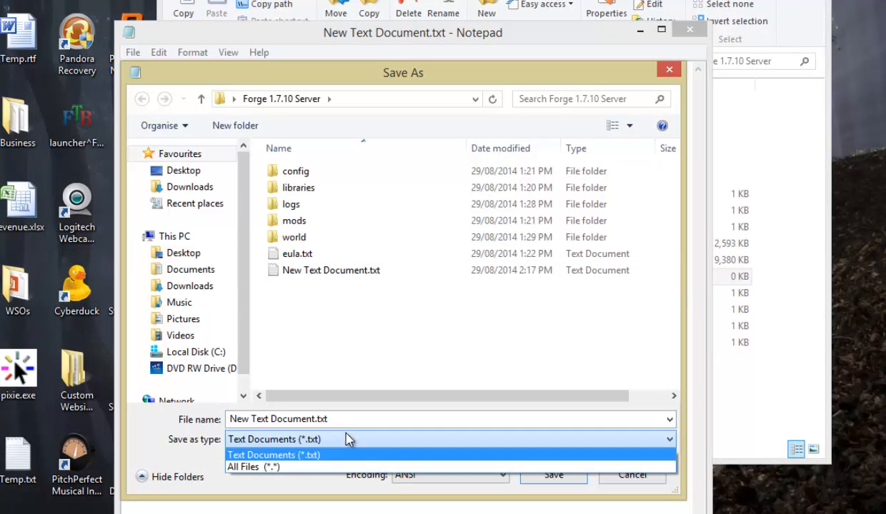
pyautogui.click(266, 462)
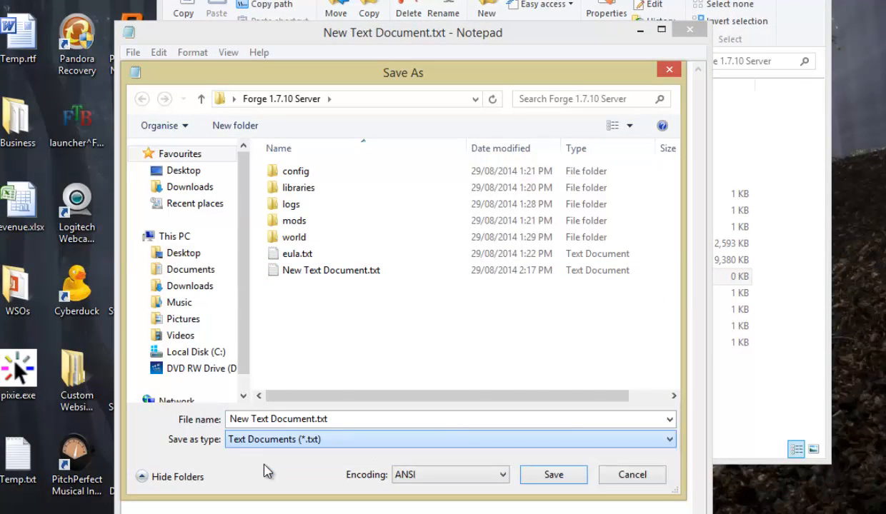
pyautogui.click(316, 419)
pyautogui.click(335, 421)
pyautogui.moveTo(316, 418); pyautogui.dragTo(196, 404)
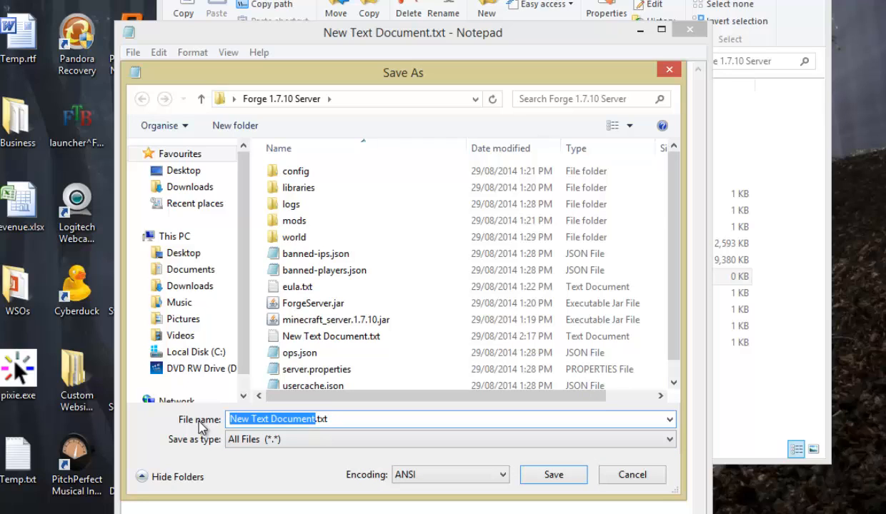
pyautogui.write('go.')
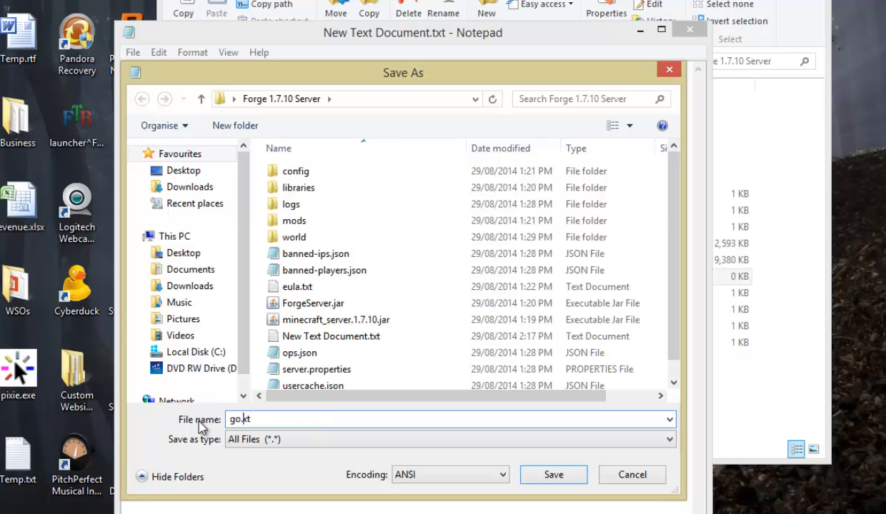
pyautogui.write('ba')
pyautogui.click(552, 474)
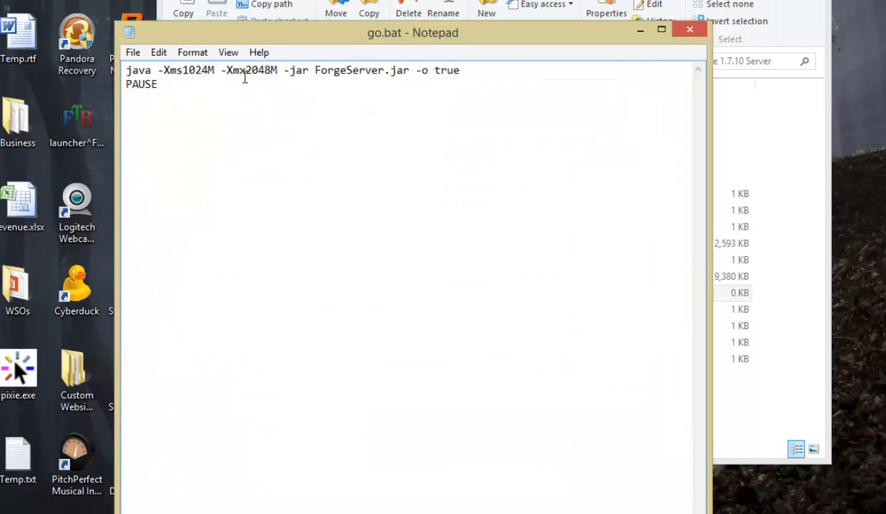
pyautogui.click(700, 27)
# Run go.bat to start the Minecraft server, and enlarge its window to follow the startup log.
pyautogui.moveTo(609, 0); pyautogui.dragTo(525, 0)
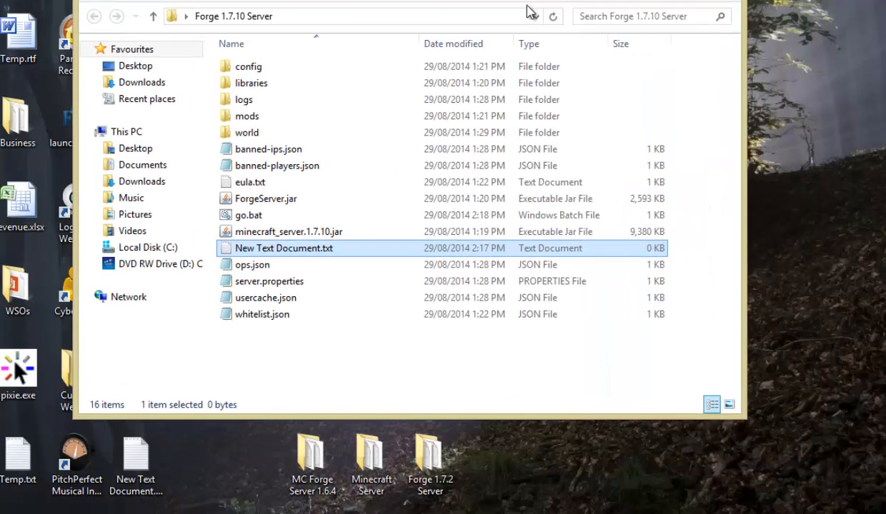
pyautogui.doubleClick(250, 215)
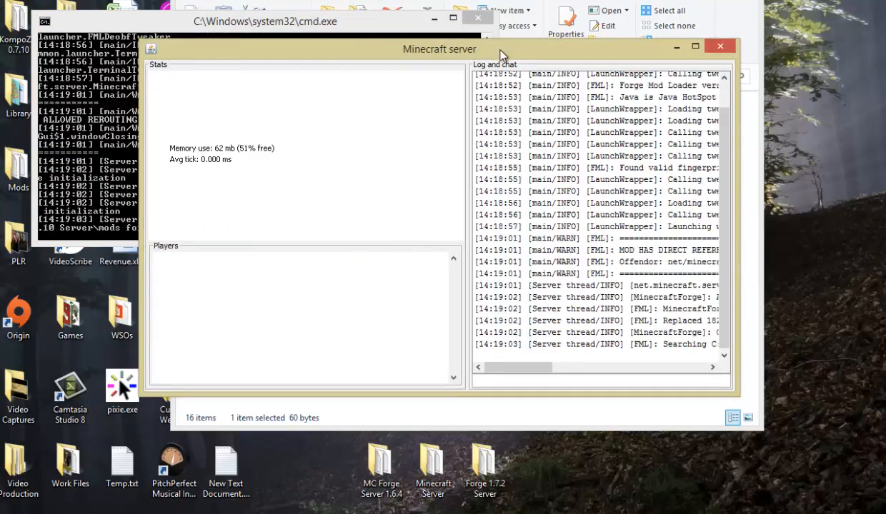
pyautogui.moveTo(483, 50); pyautogui.dragTo(348, 0)
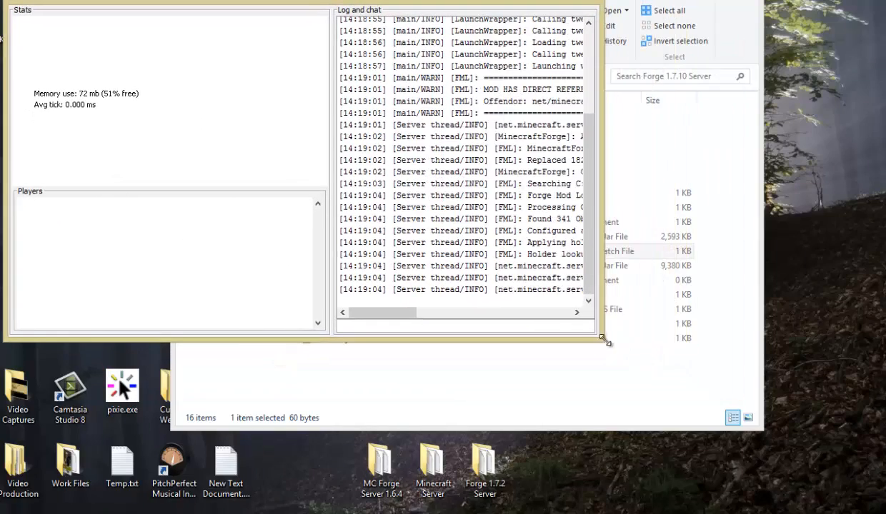
pyautogui.moveTo(606, 342); pyautogui.dragTo(836, 377)
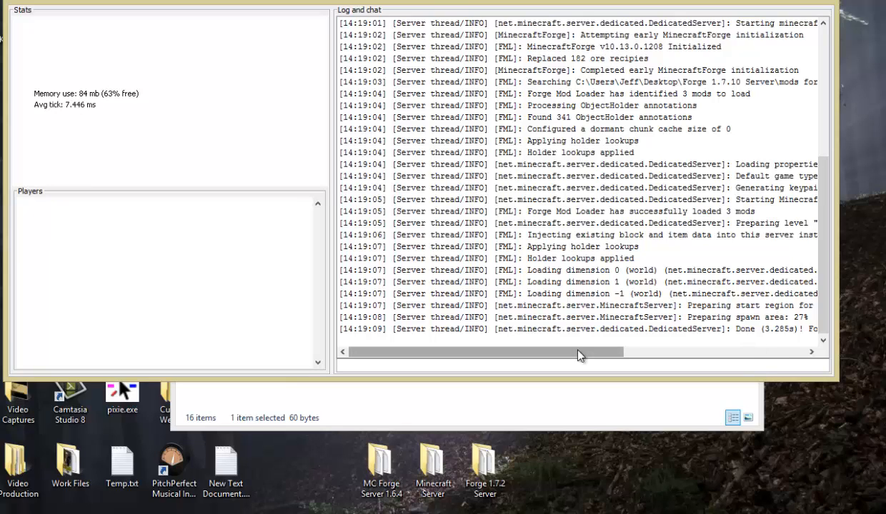
# Stop the running server with the stop command and dismiss the paused command window.
pyautogui.write('stop')
pyautogui.press('Return')
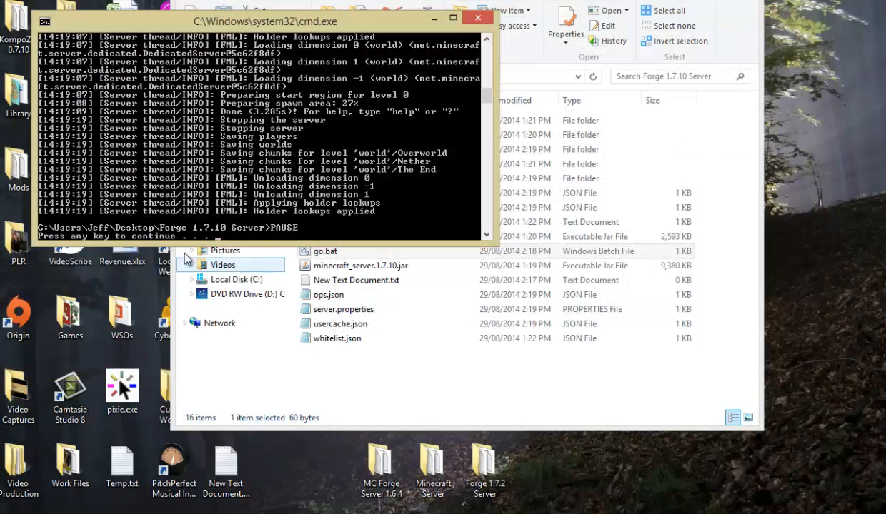
pyautogui.press('Return')
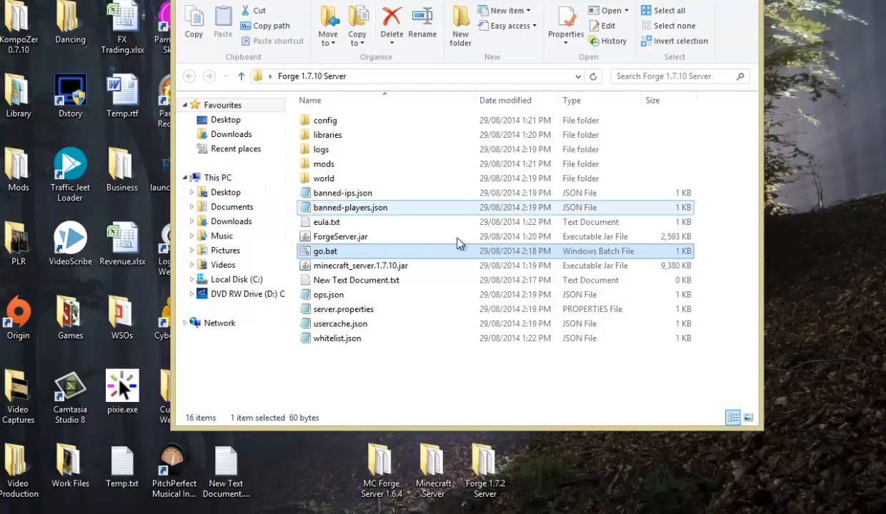